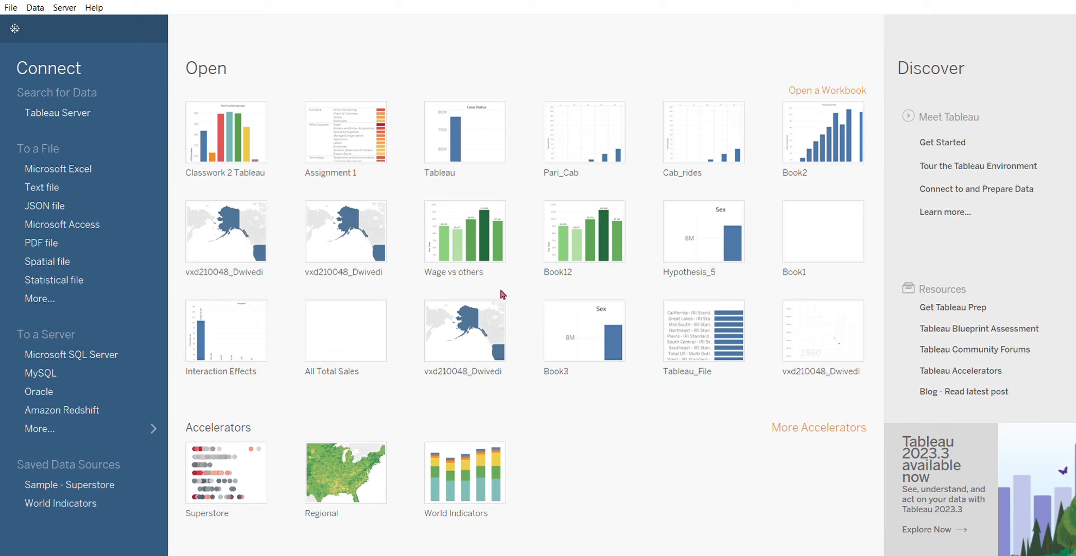
# Connect to the Excel file GBI_AnalyticsData(1) with its SalesData sheet and open the Sheet 1 worksheet.
pyautogui.click(86, 172)
pyautogui.click(431, 330)
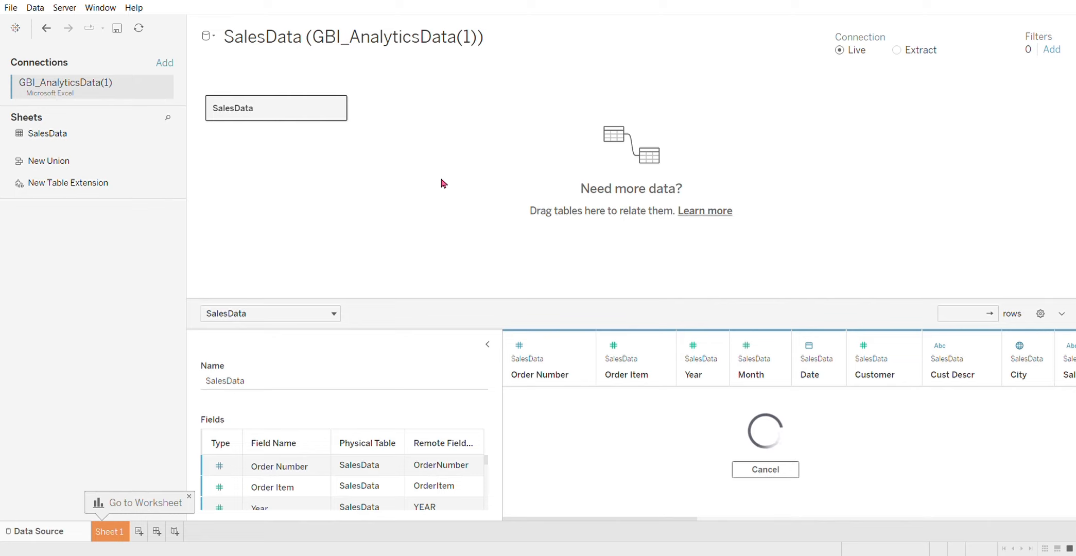
pyautogui.click(113, 534)
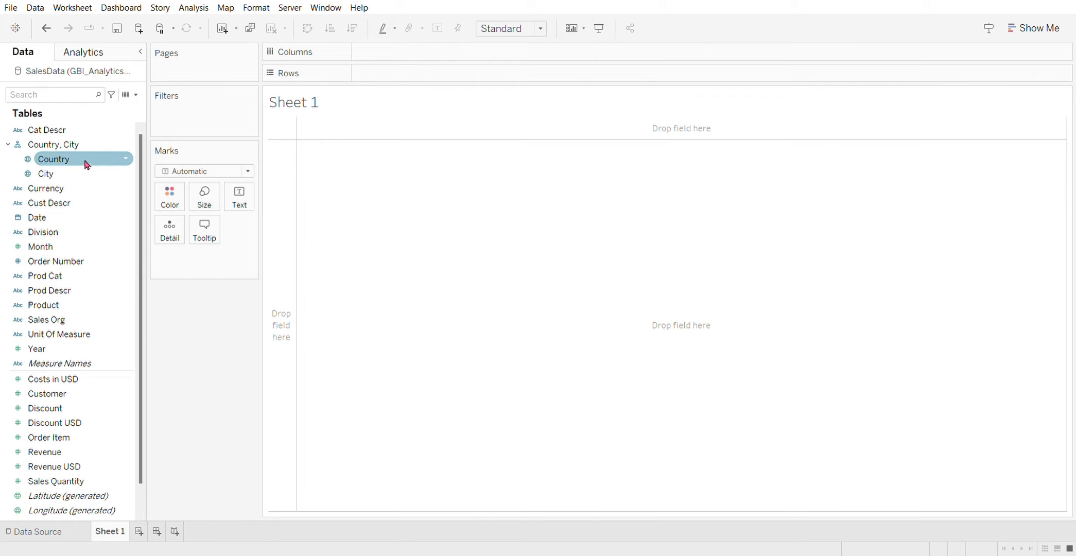
# Remove the Country, City hierarchy and create a hierarchy named Geography with Country above City.
pyautogui.click(128, 148)
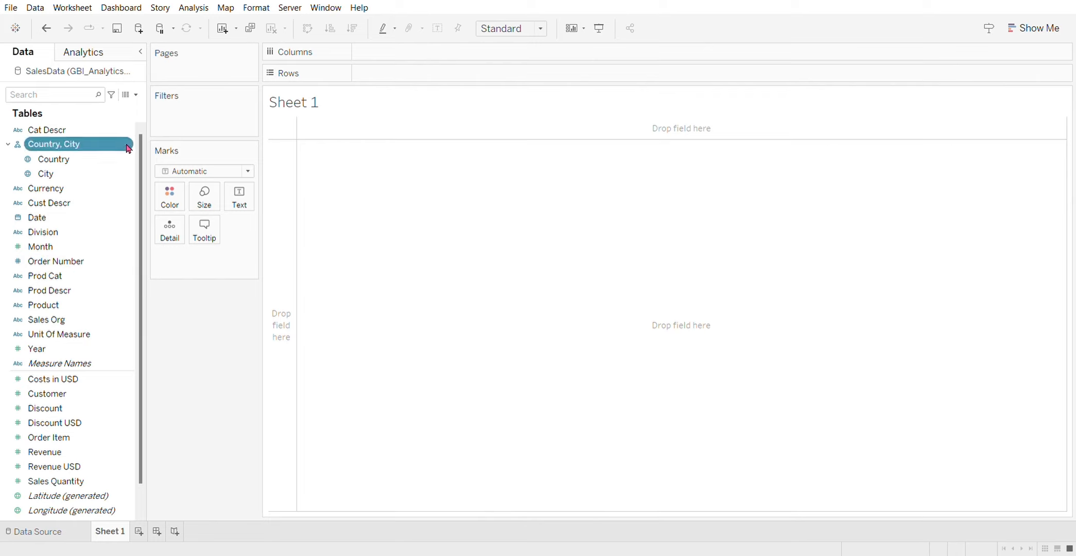
pyautogui.click(178, 221)
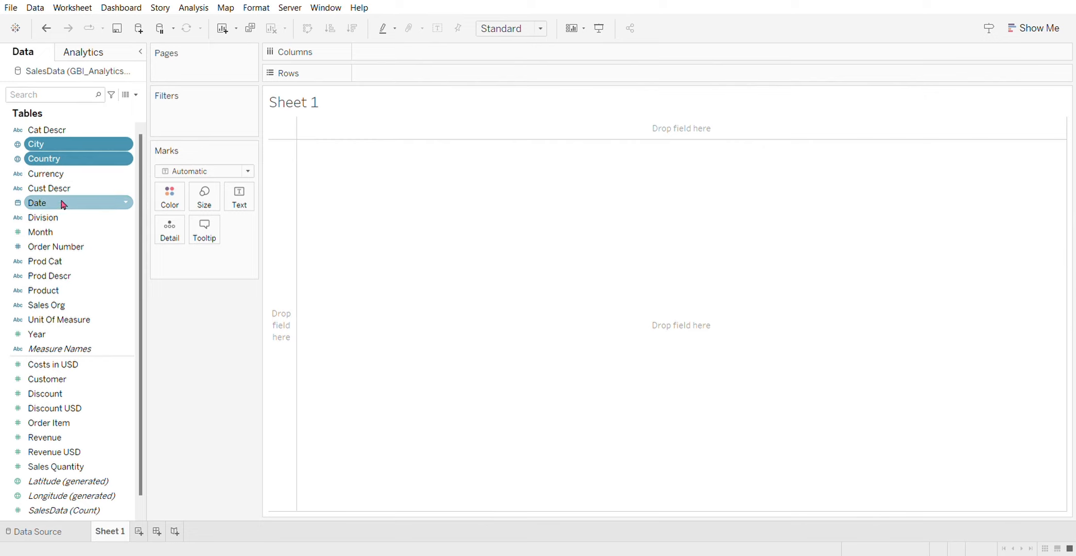
pyautogui.click(35, 145)
pyautogui.moveTo(35, 144); pyautogui.dragTo(49, 162)
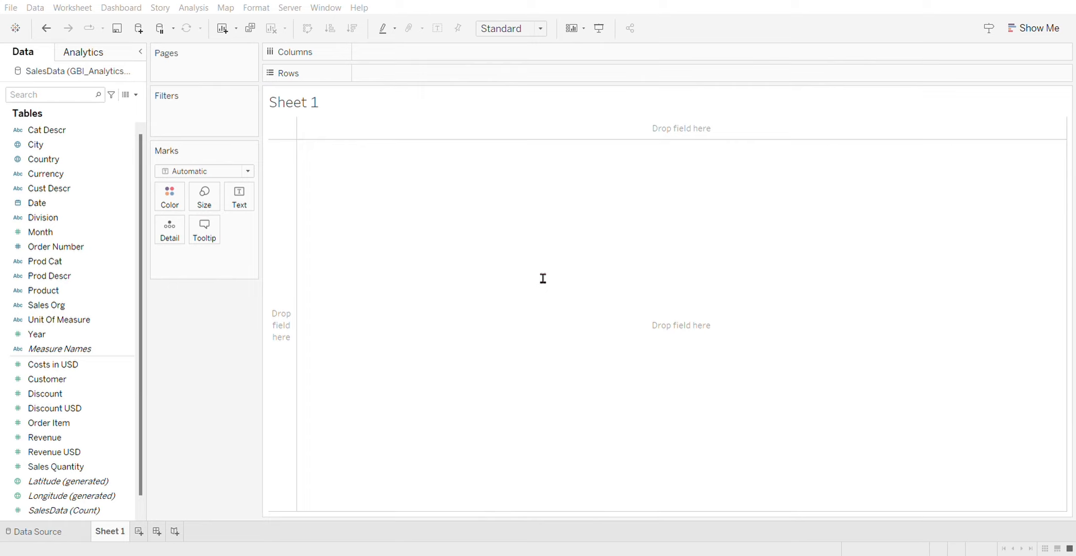
pyautogui.press('Return')
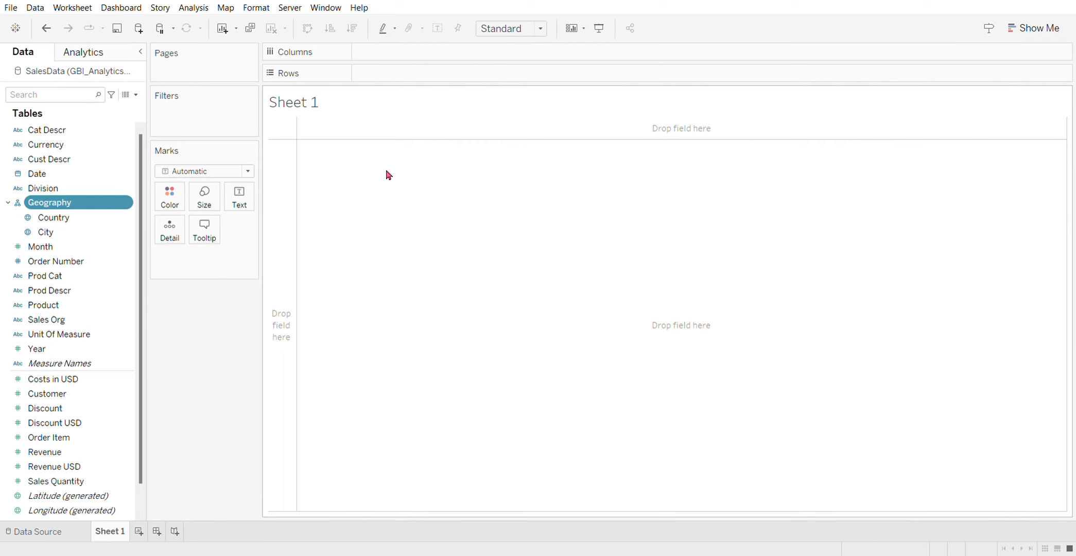
# Plot Country from the Geography hierarchy as a map, and add City to show the individual city marks.
pyautogui.moveTo(57, 217); pyautogui.dragTo(724, 302)
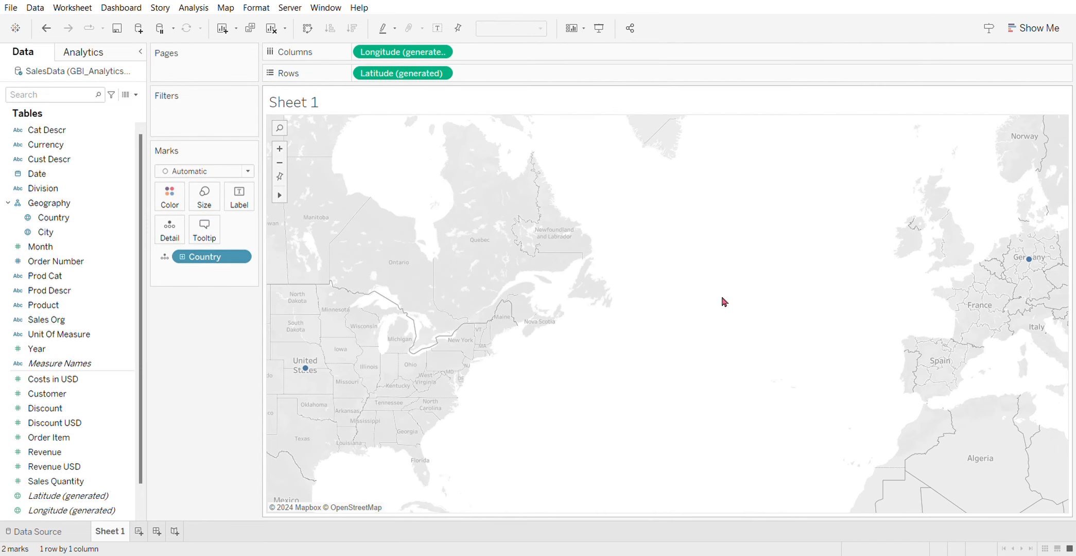
pyautogui.moveTo(311, 374)
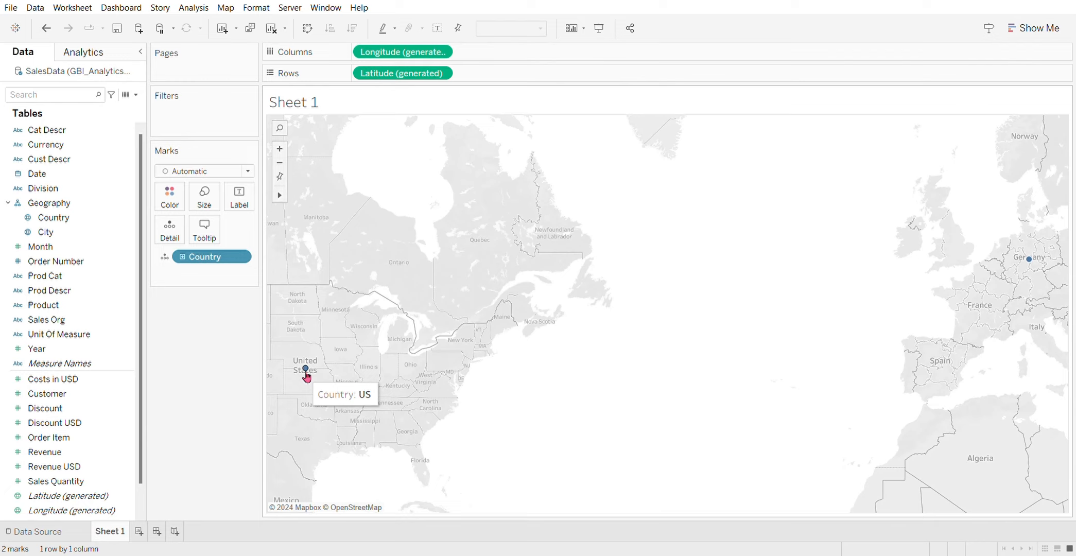
pyautogui.moveTo(56, 234); pyautogui.dragTo(691, 287)
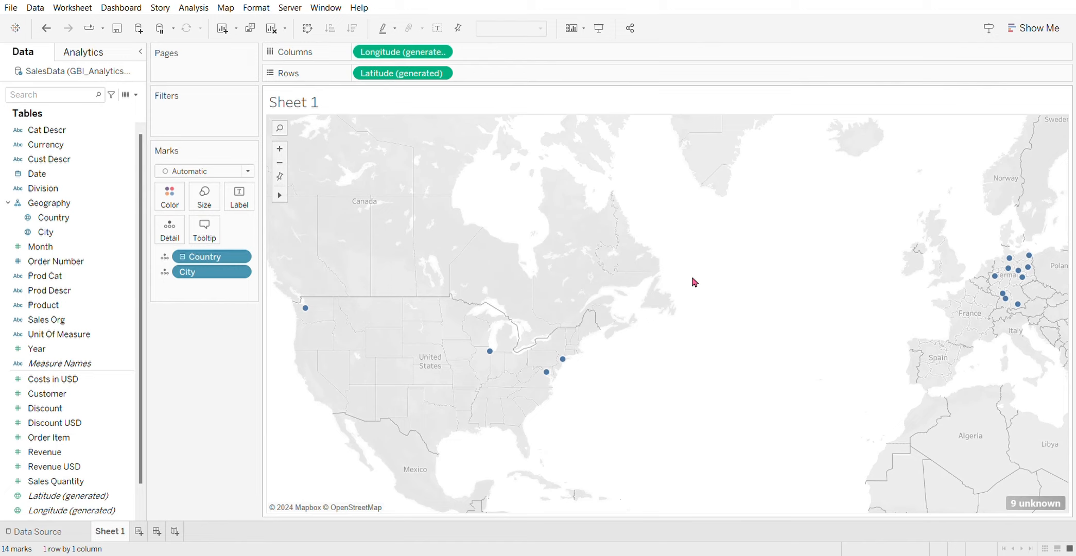
pyautogui.moveTo(485, 337)
pyautogui.moveTo(312, 315)
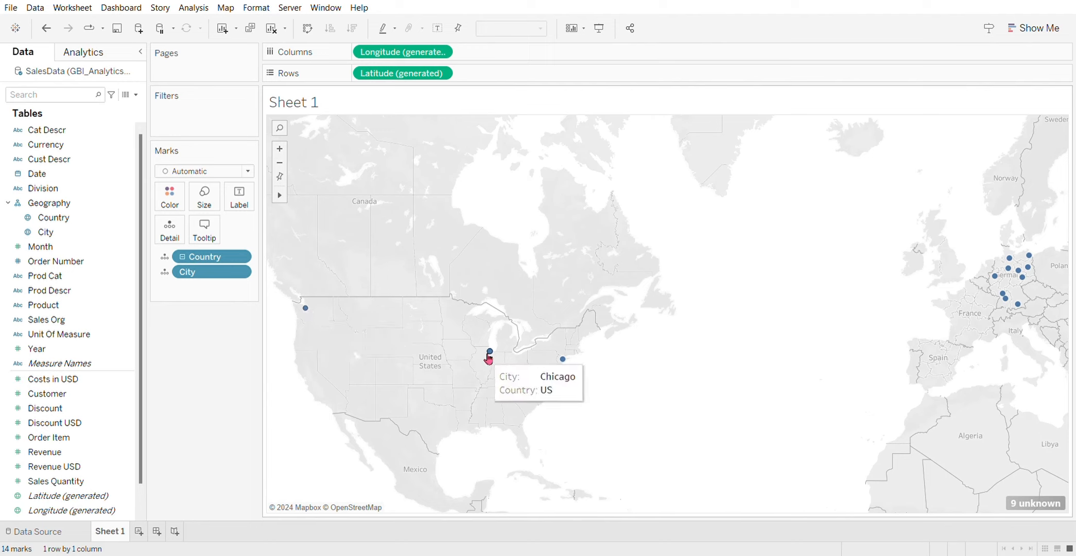
pyautogui.moveTo(553, 383)
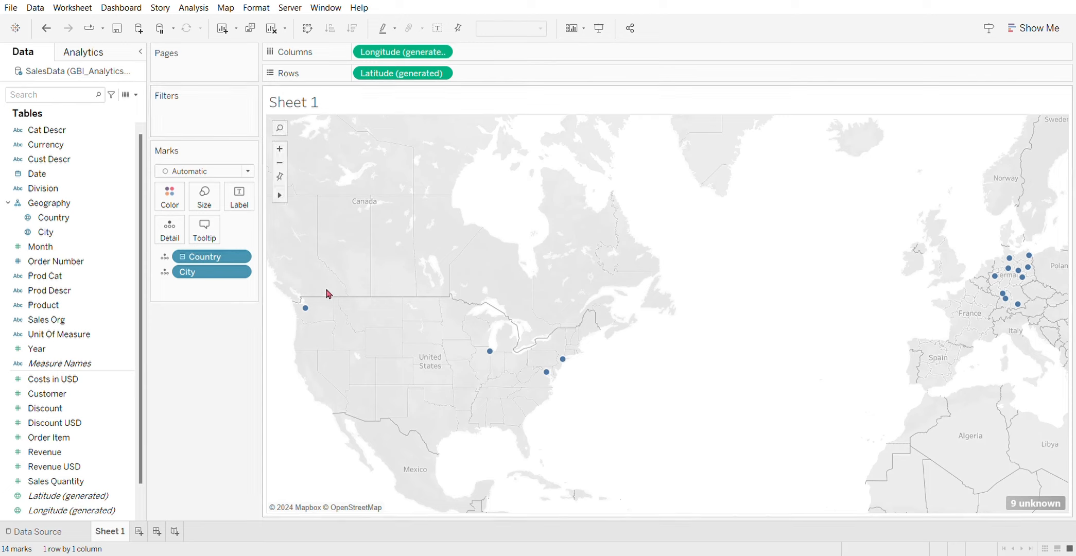
# Filter the map to country DE and show the Country filter without its (All) option.
pyautogui.moveTo(36, 348); pyautogui.dragTo(224, 132)
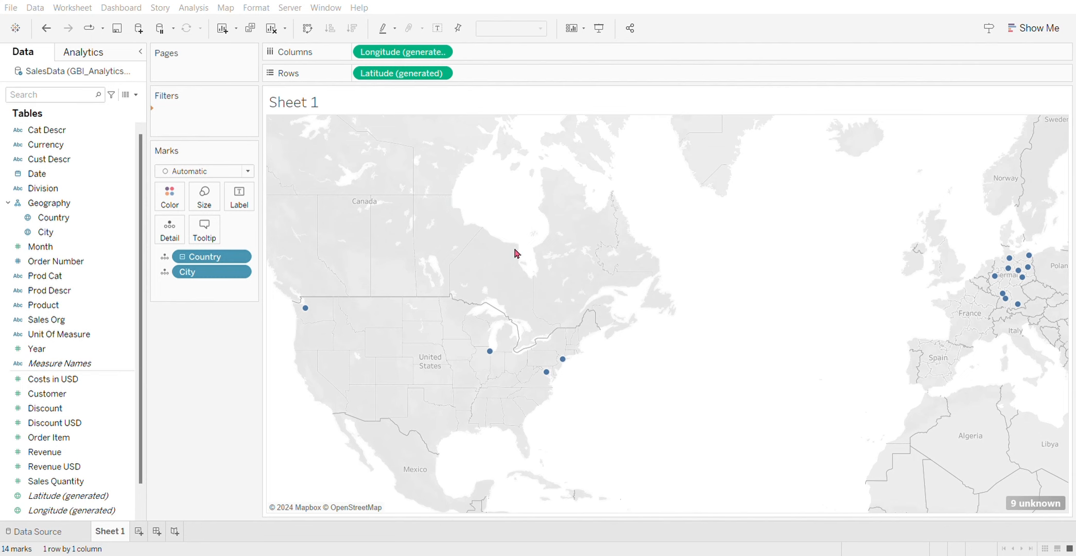
pyautogui.click(650, 448)
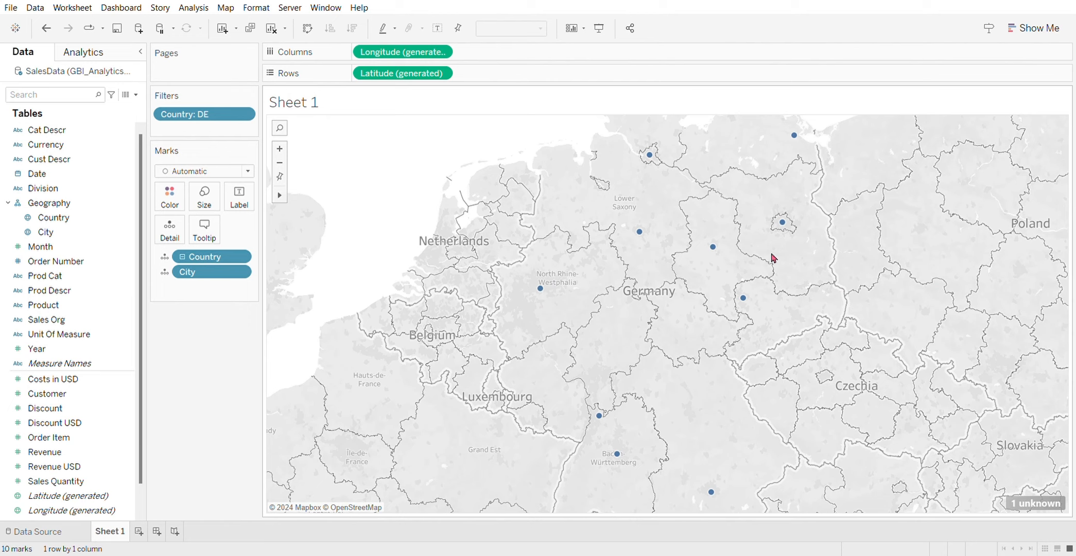
pyautogui.click(246, 119)
pyautogui.click(241, 150)
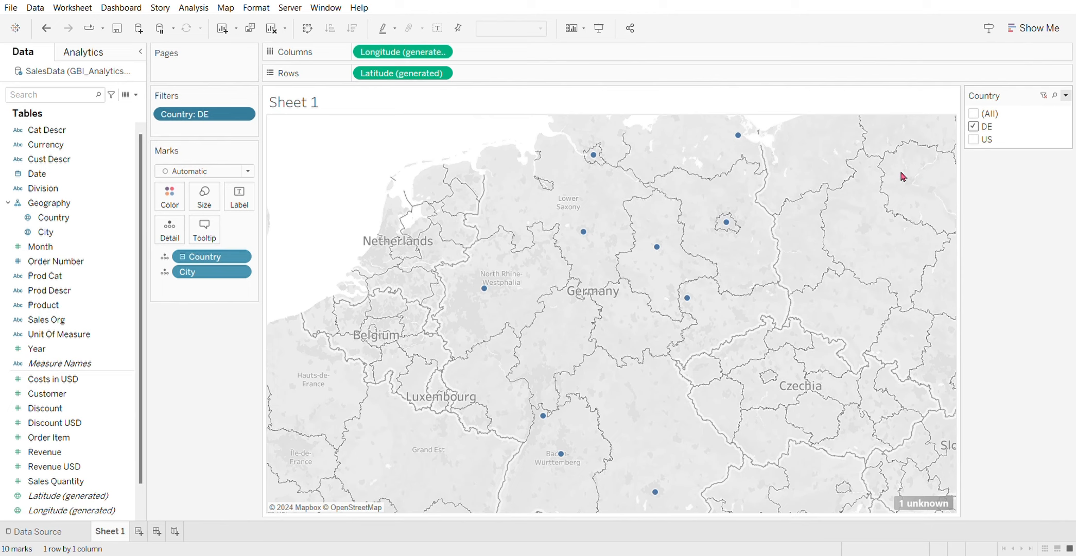
pyautogui.click(854, 171)
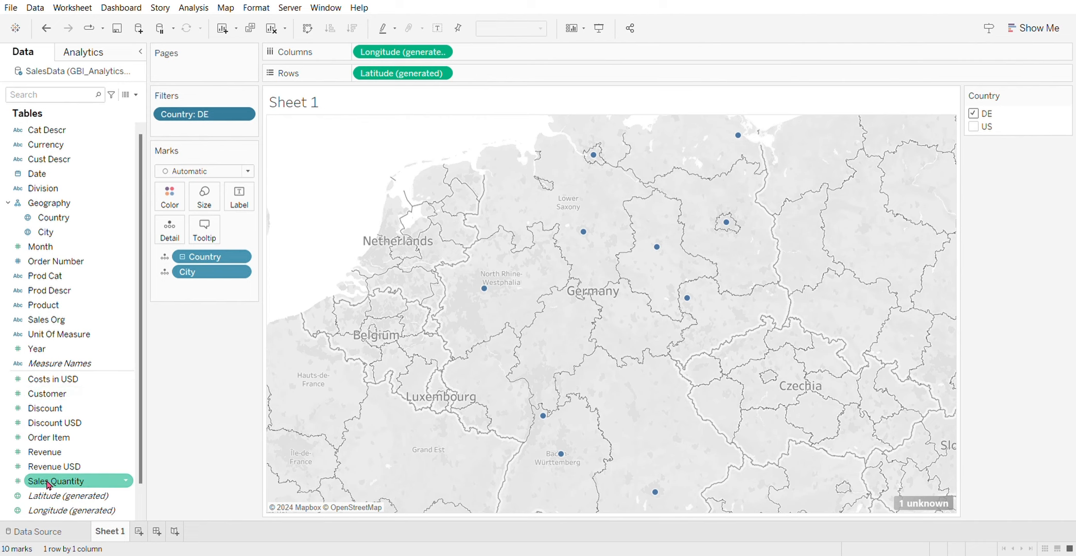
# Size the city marks by Sales Quantity and check the values of a few German cities.
pyautogui.click(51, 485)
pyautogui.moveTo(42, 487); pyautogui.dragTo(198, 205)
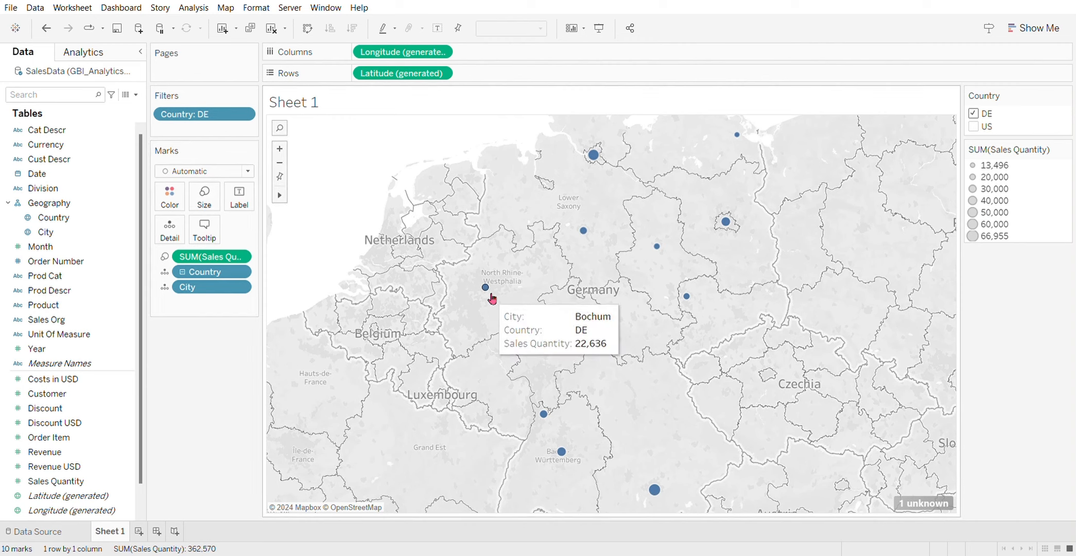
pyautogui.moveTo(596, 164)
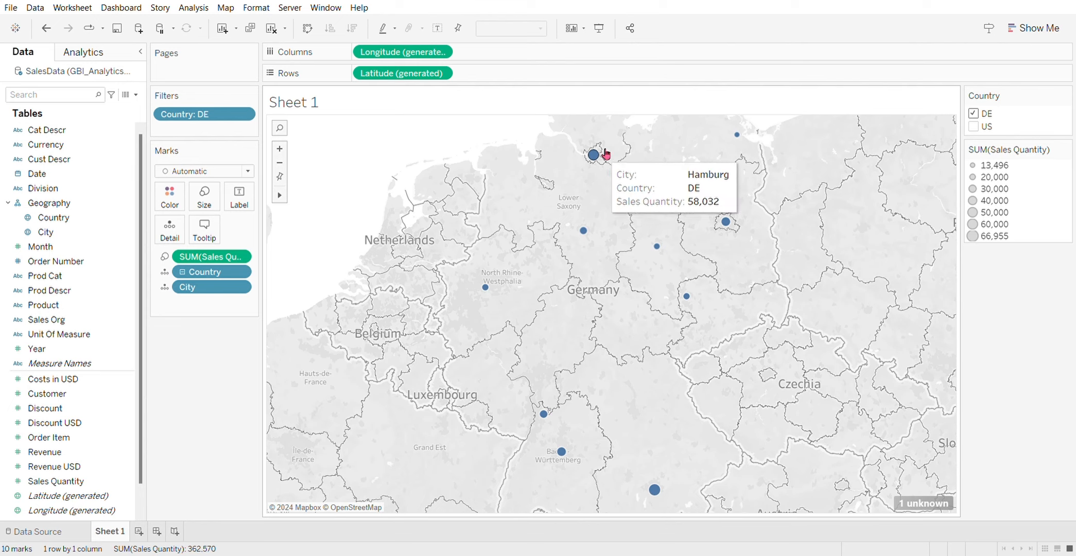
pyautogui.moveTo(664, 248)
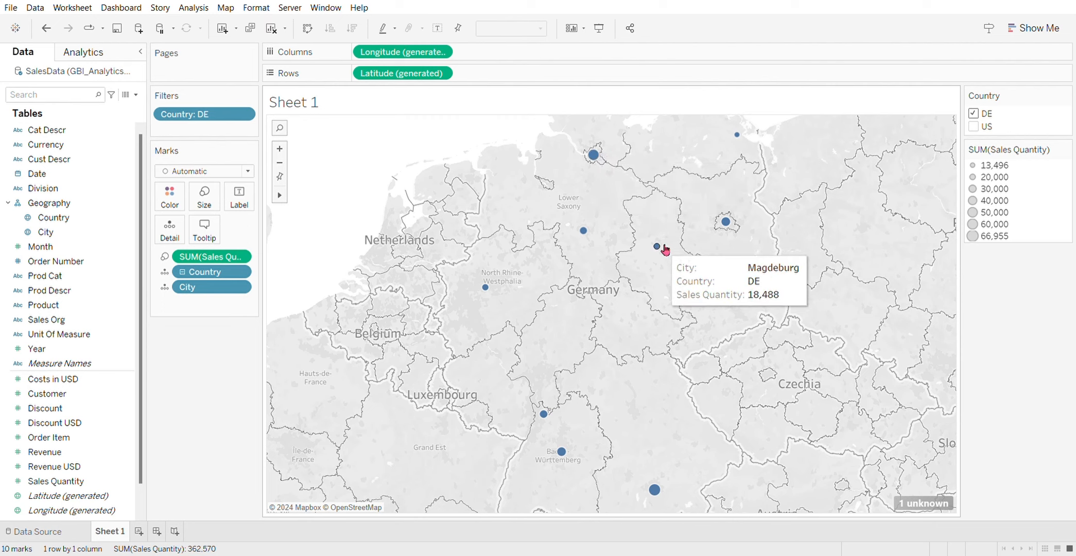
# Enlarge the city marks moderately so they do not overlap, and give them a dark border.
pyautogui.click(215, 212)
pyautogui.moveTo(225, 232); pyautogui.dragTo(246, 233)
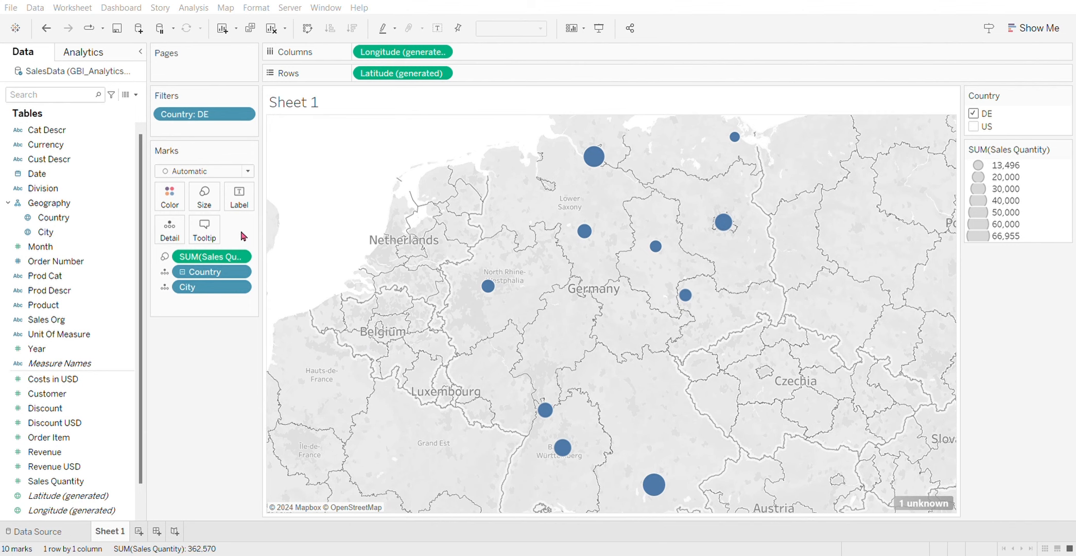
pyautogui.moveTo(241, 232); pyautogui.dragTo(319, 234)
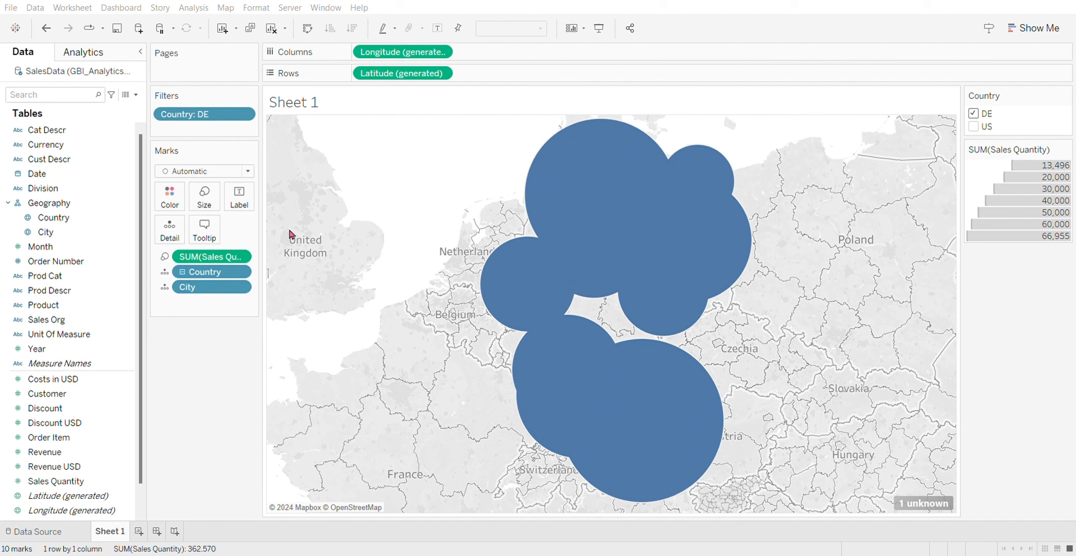
pyautogui.hotkey('ctrl', 'z')
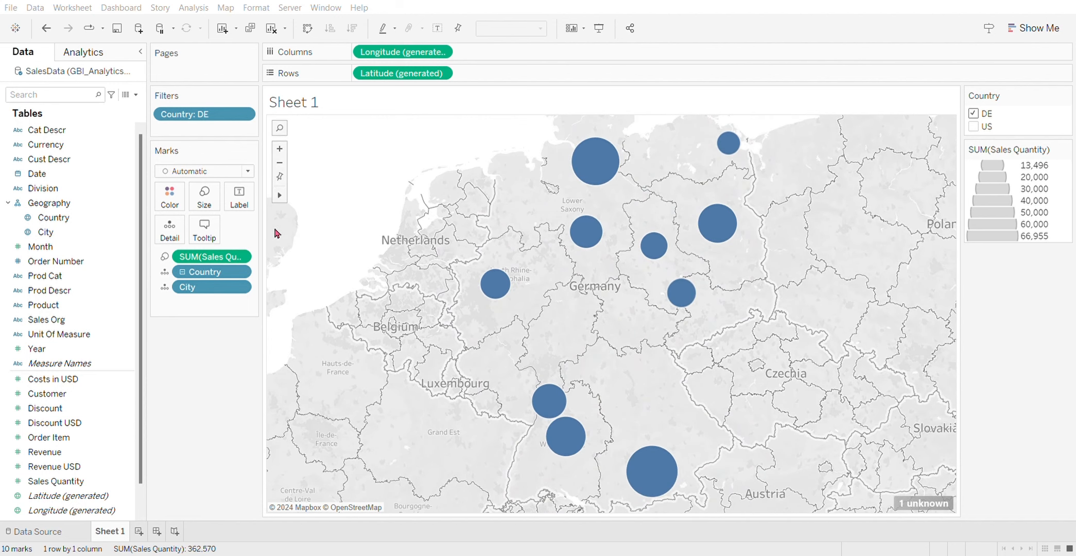
pyautogui.moveTo(275, 229); pyautogui.dragTo(248, 227)
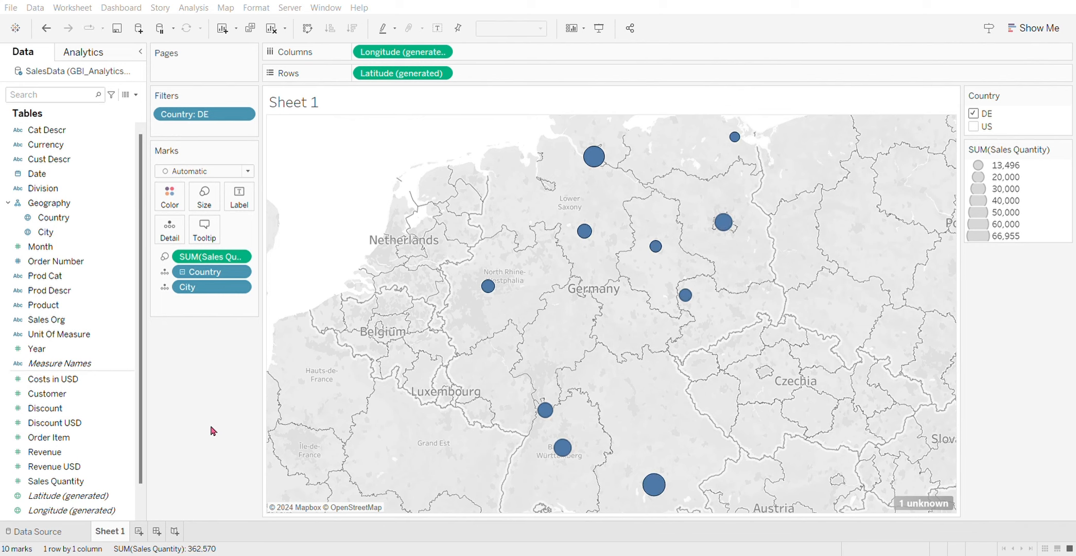
pyautogui.moveTo(566, 408)
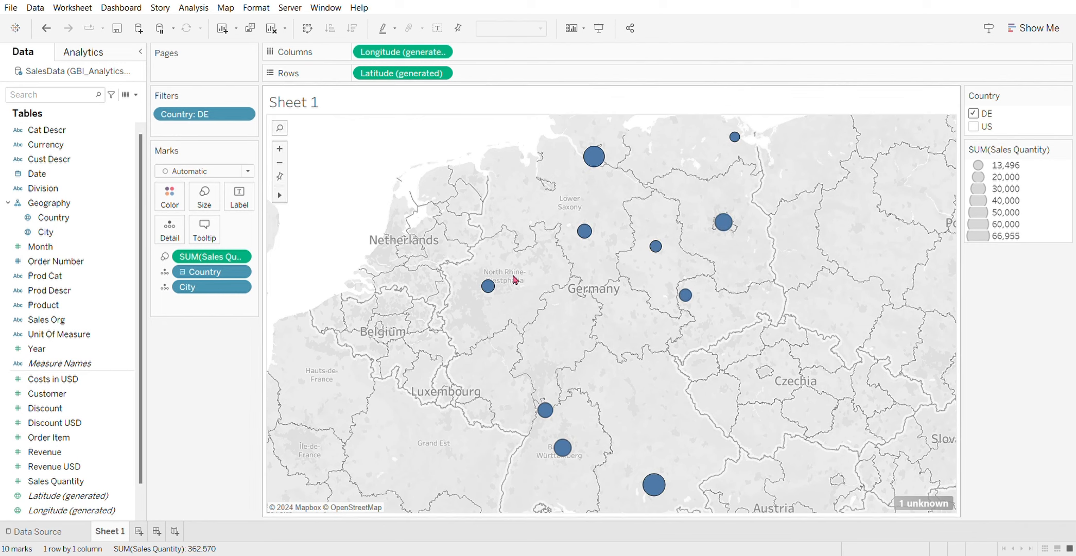
pyautogui.moveTo(504, 301)
# Color the city marks by Revenue USD using a diverging red-to-blue palette.
pyautogui.moveTo(54, 468); pyautogui.dragTo(172, 203)
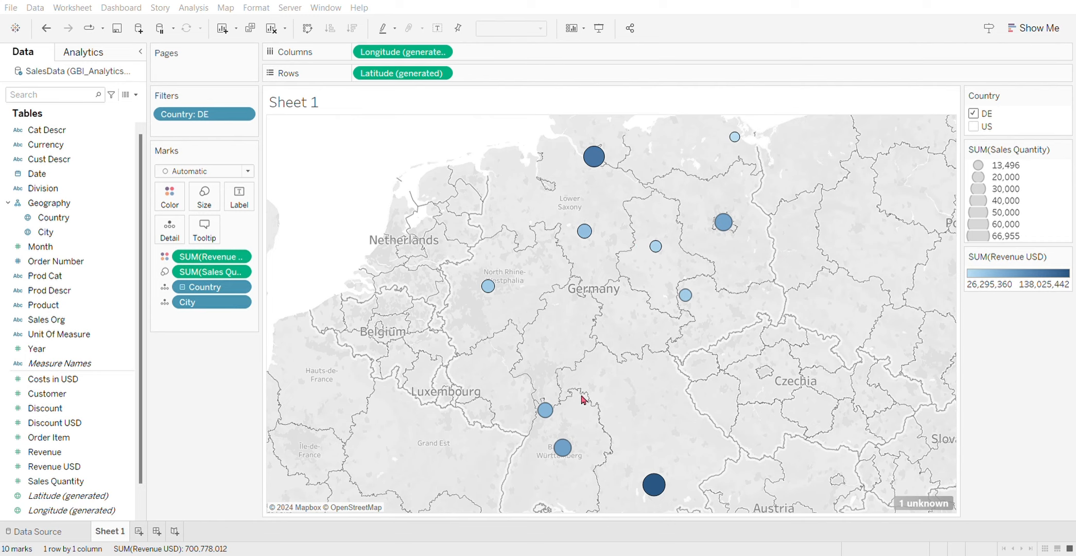
pyautogui.click(626, 347)
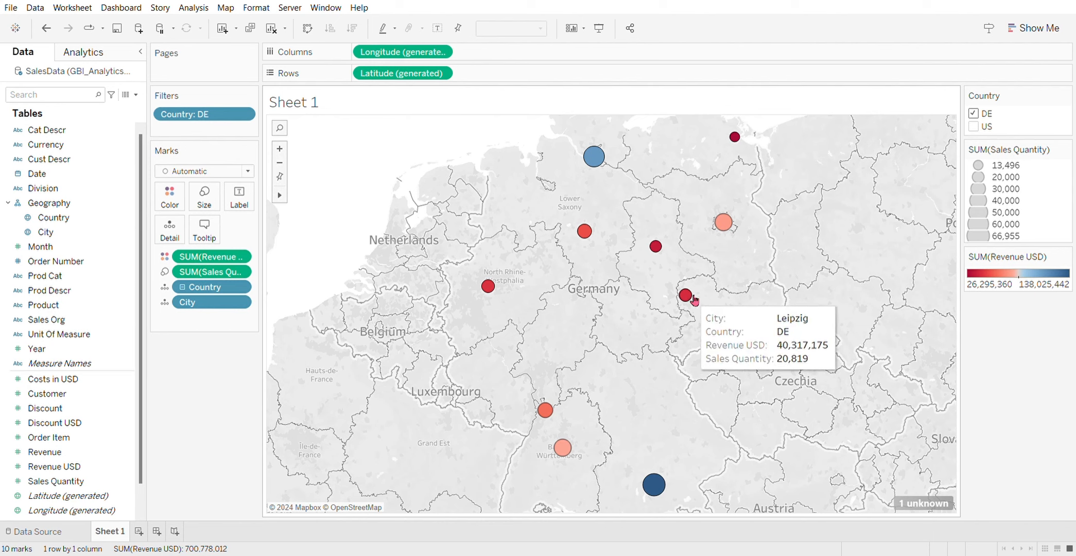
pyautogui.moveTo(606, 152)
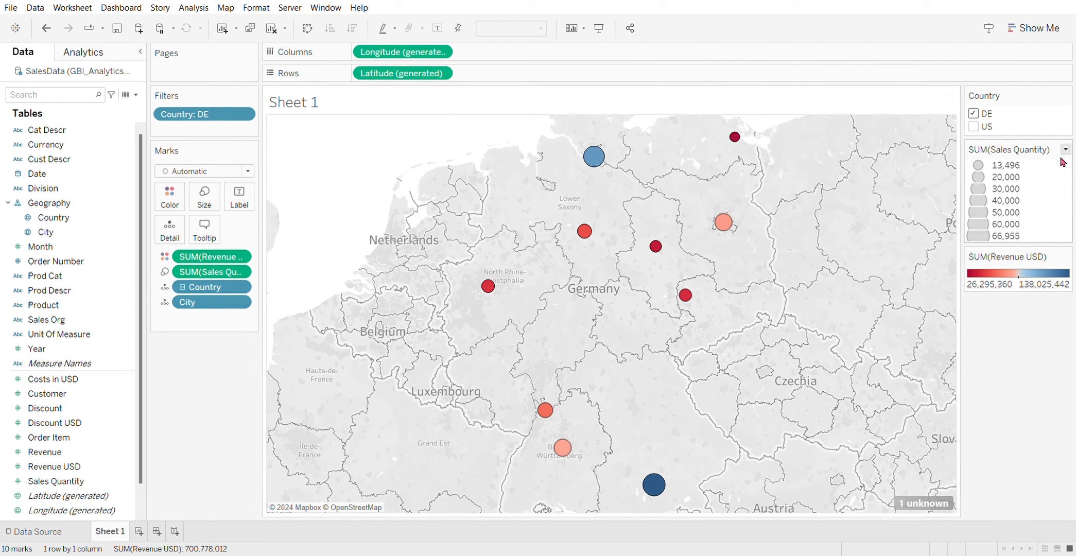
# Rename the worksheet as Map and add a new blank worksheet.
pyautogui.doubleClick(110, 532)
pyautogui.write('Map')
pyautogui.press('Return')
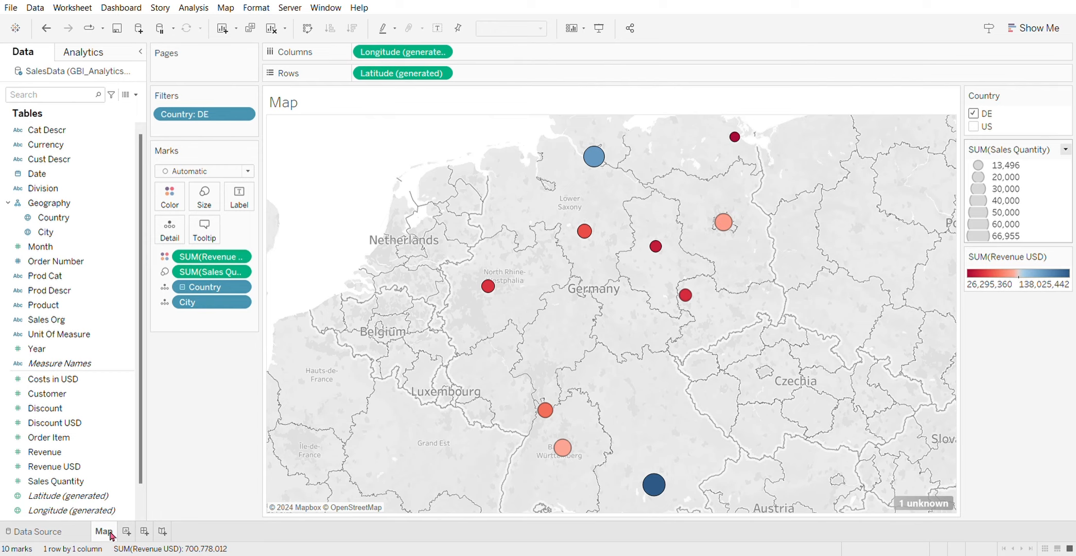
pyautogui.click(127, 533)
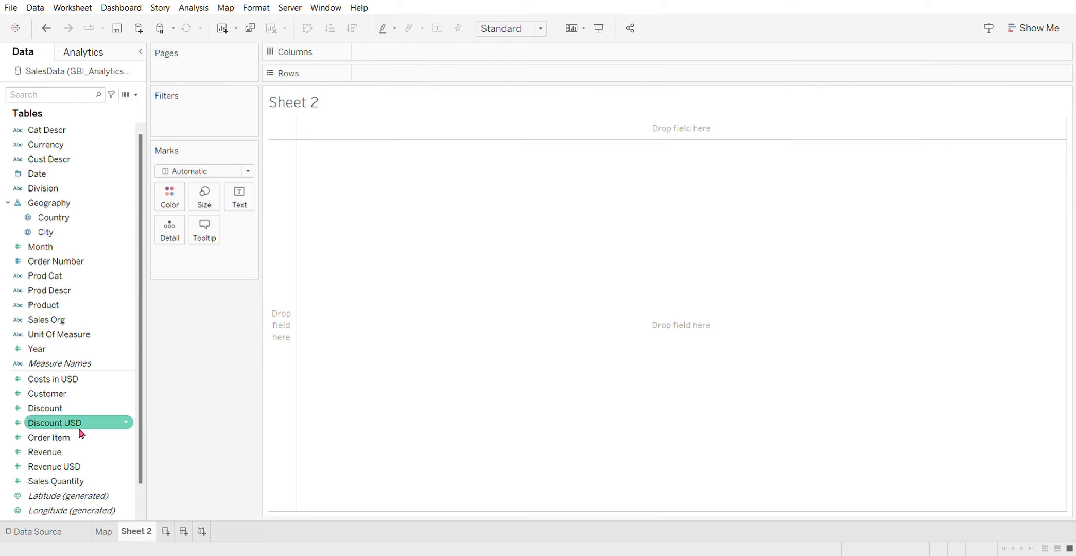
# Create two calculated fields named Profit and Profit Margin.
pyautogui.click(89, 408)
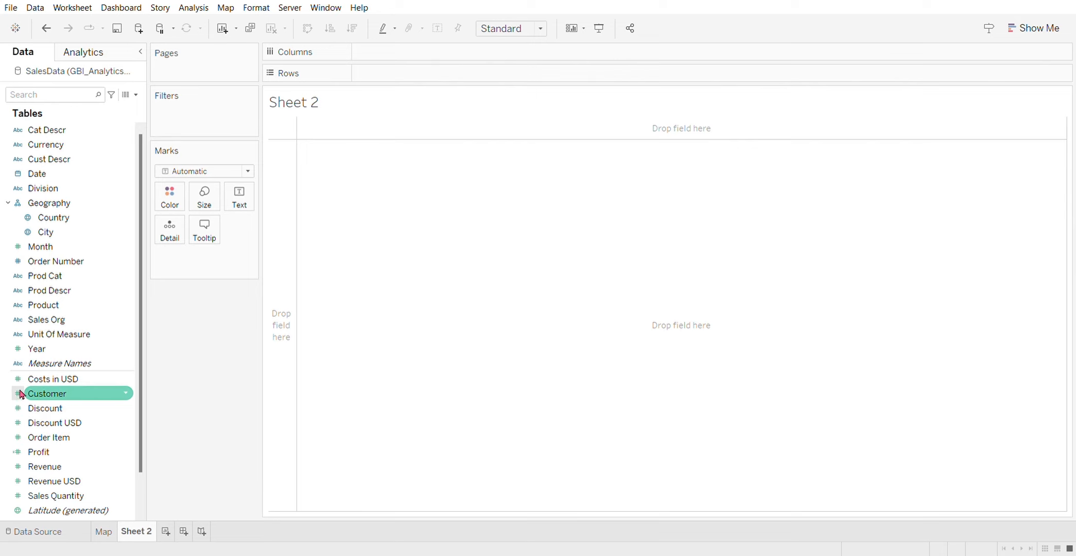
pyautogui.scroll(-1, 22, 407)
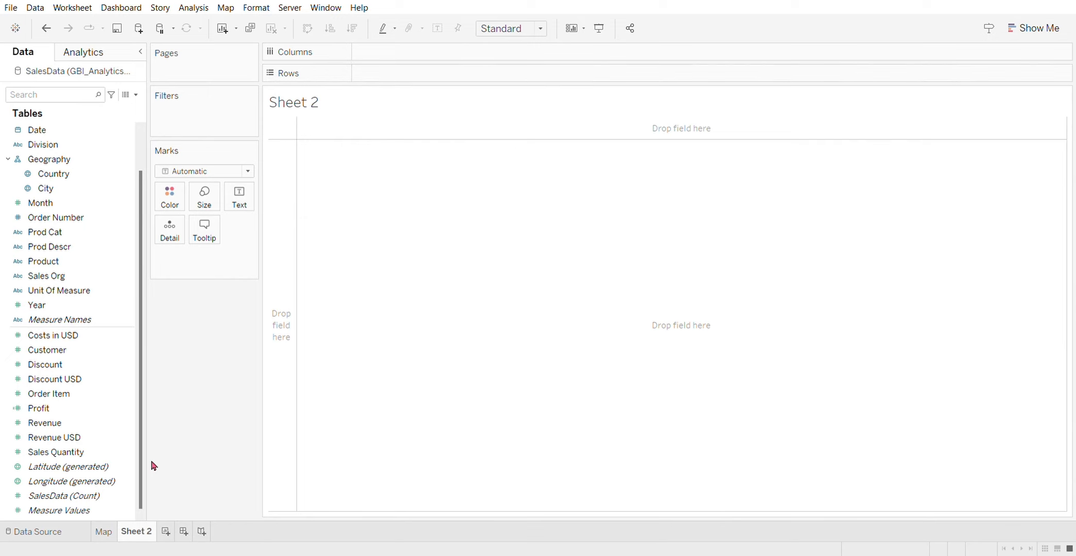
pyautogui.click(108, 397)
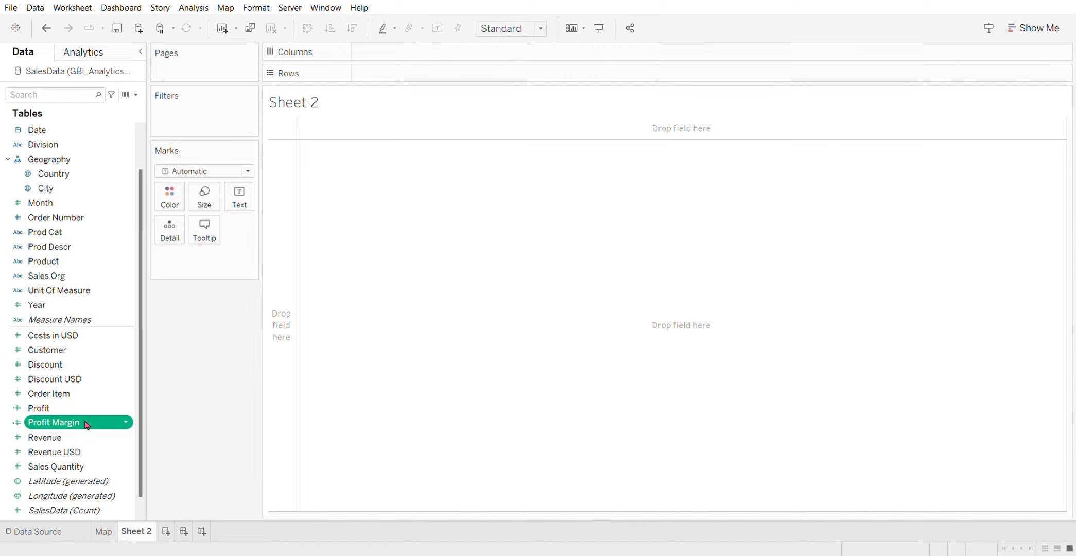
# Build a scatter plot with Revenue USD on Columns and Profit on Rows.
pyautogui.moveTo(61, 458)
pyautogui.mouseDown()
pyautogui.moveTo(110, 327)
pyautogui.moveTo(341, 139)
pyautogui.moveTo(395, 60)
pyautogui.mouseUp()
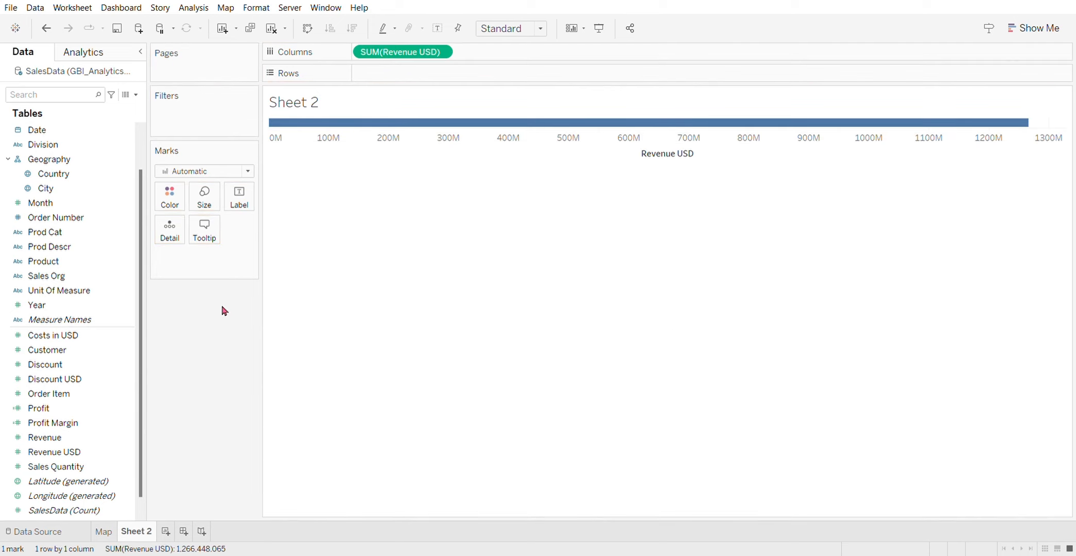
pyautogui.moveTo(52, 408); pyautogui.dragTo(410, 154)
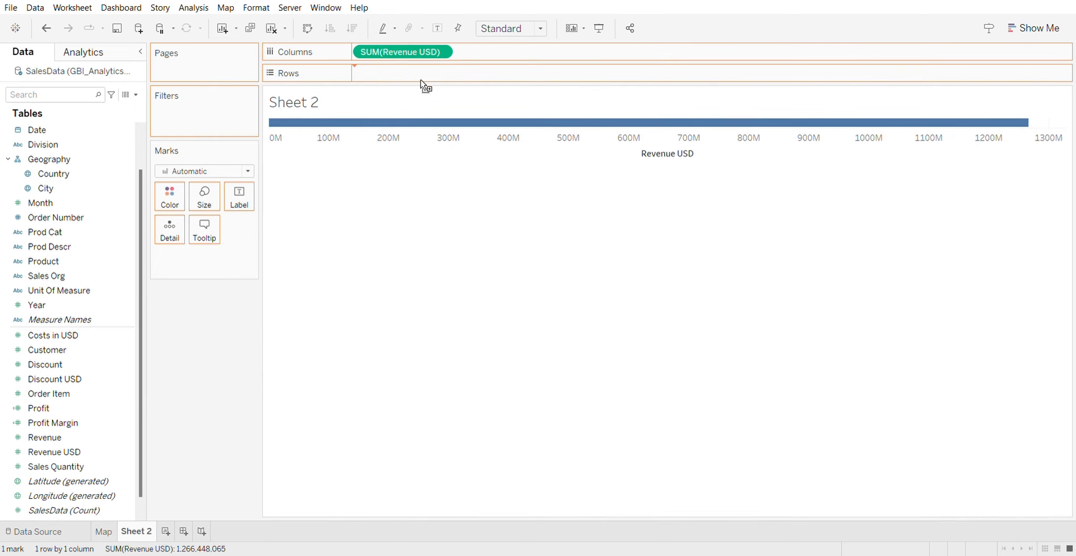
pyautogui.moveTo(421, 83); pyautogui.dragTo(420, 77)
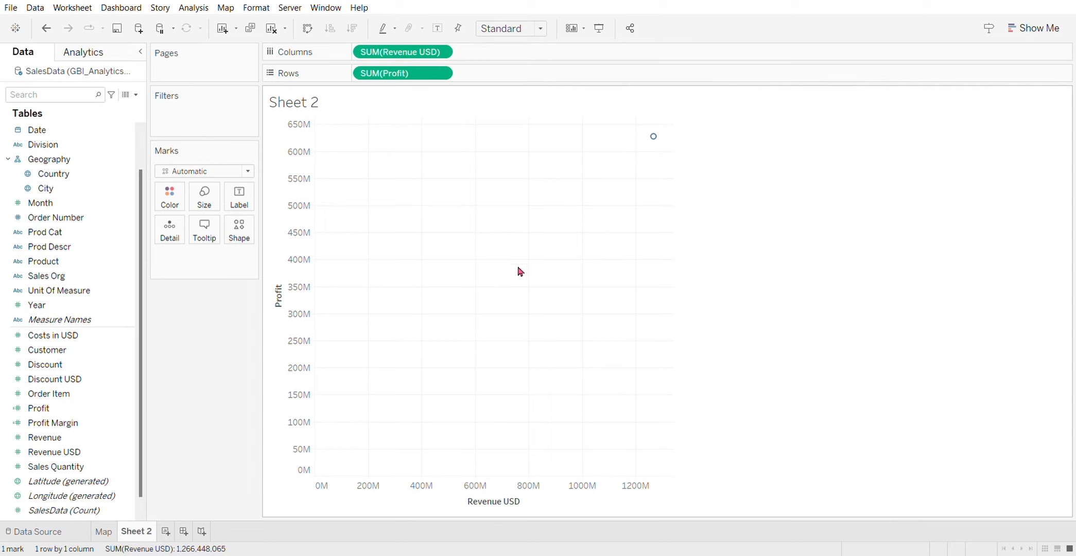
pyautogui.moveTo(655, 142)
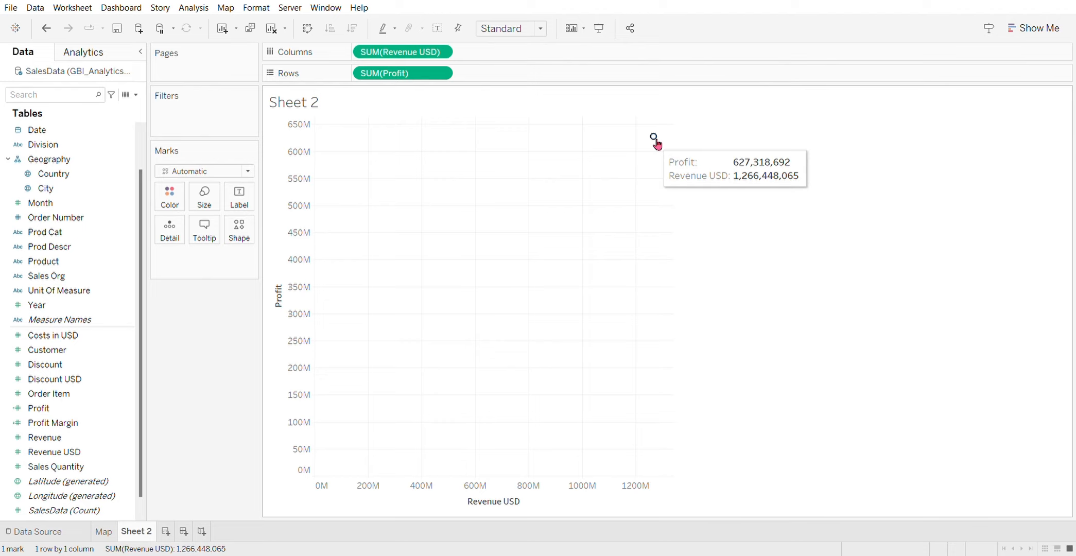
# Convert the Customer field from a measure to a dimension in the data source's field list.
pyautogui.click(103, 436)
pyautogui.scroll(-1, 103, 435)
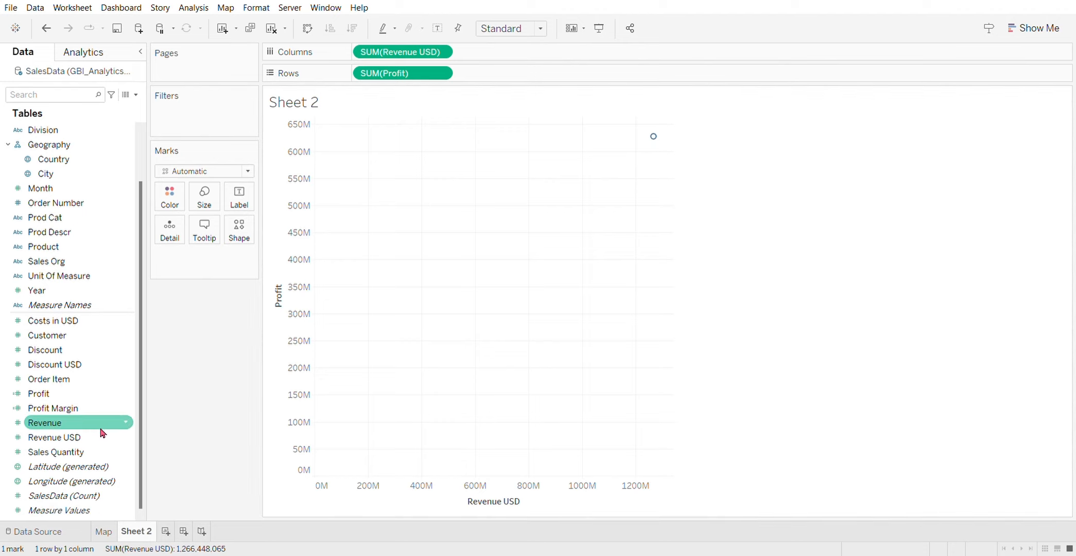
pyautogui.click(58, 341)
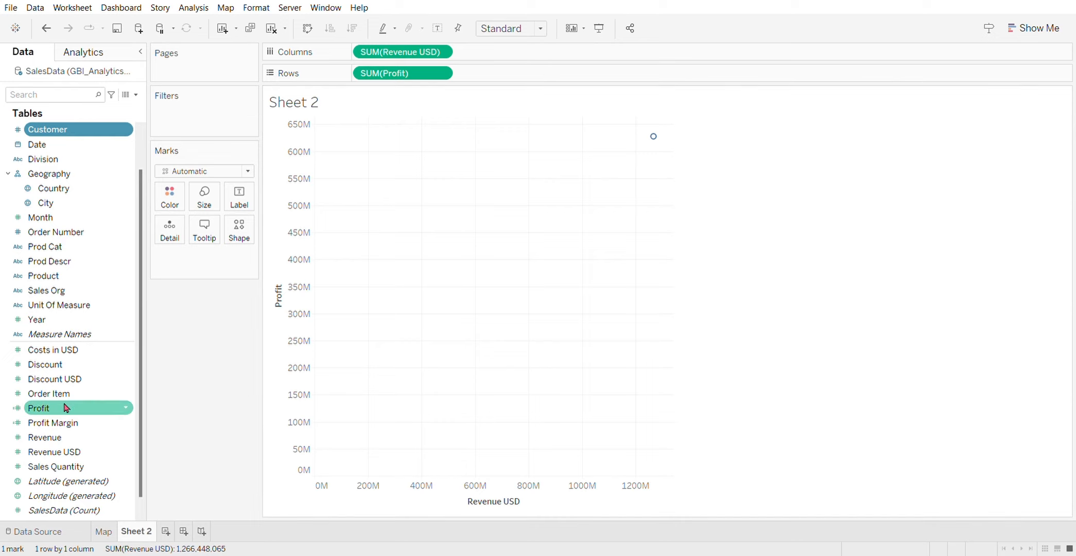
pyautogui.scroll(1, 81, 350)
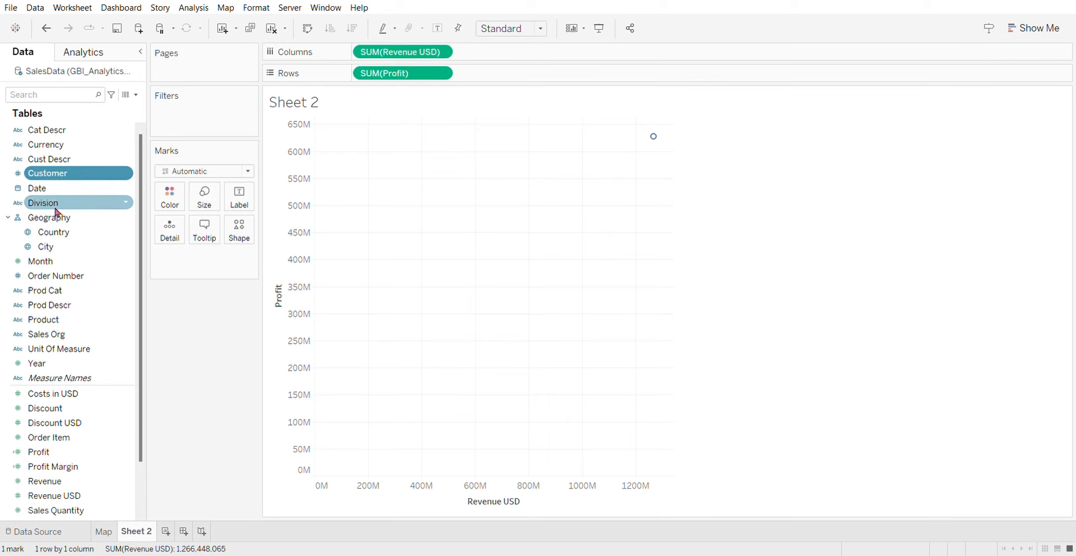
pyautogui.click(53, 249)
pyautogui.click(54, 249)
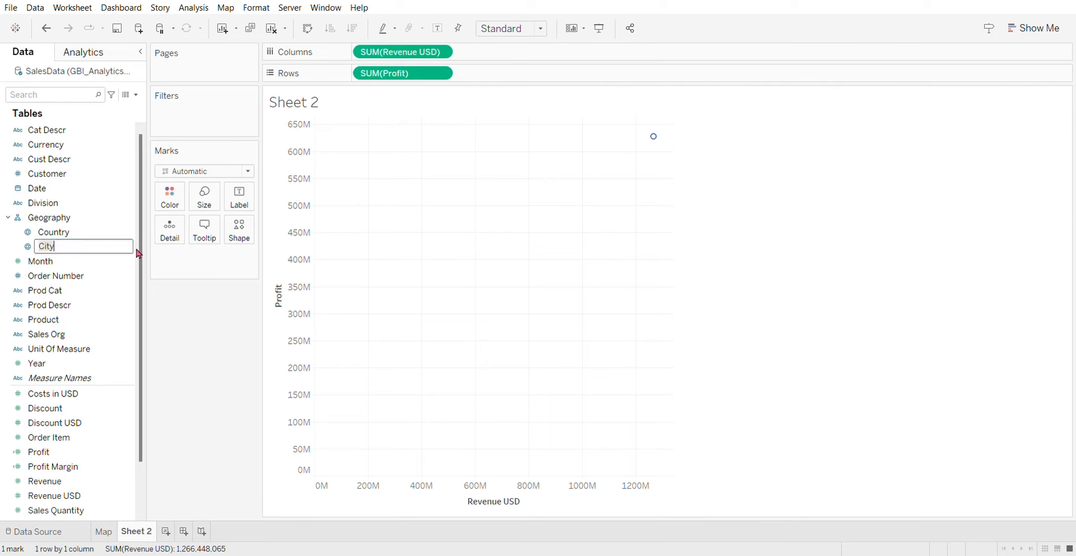
pyautogui.click(161, 320)
# Add Country and City to the scatter plot's mark detail and remove City, so only Country splits the marks.
pyautogui.moveTo(50, 251); pyautogui.dragTo(171, 236)
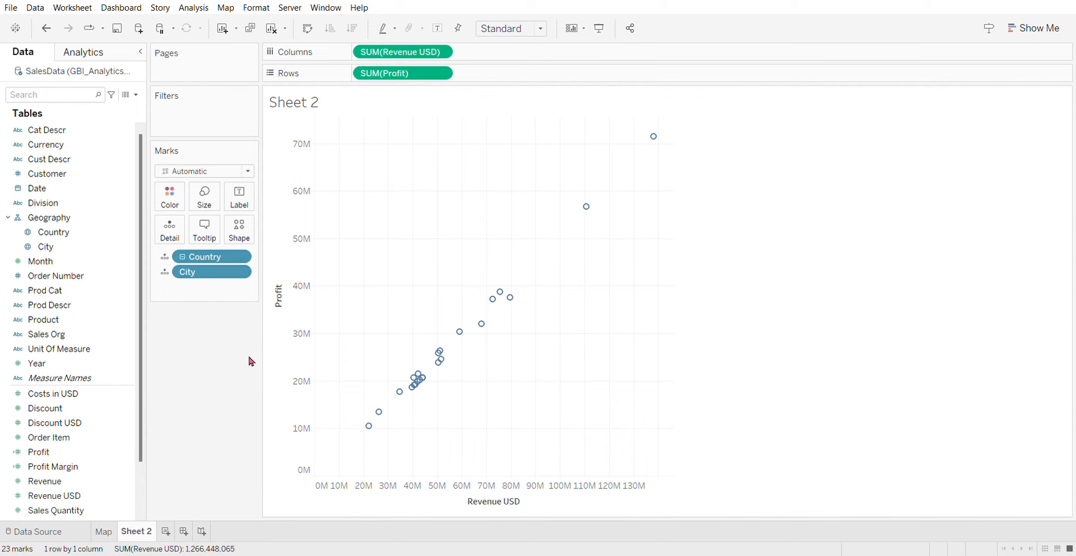
pyautogui.click(243, 274)
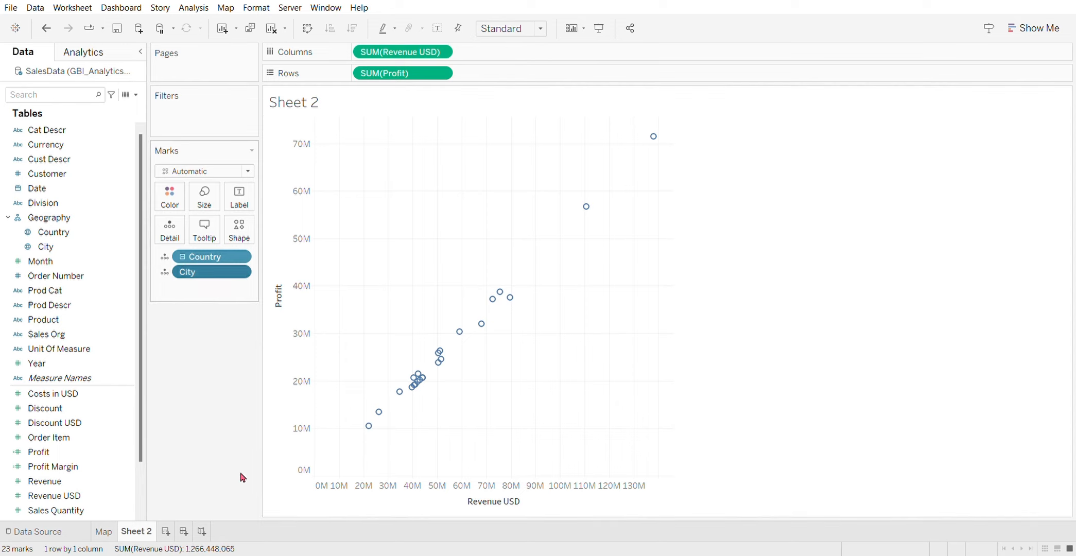
pyautogui.press('Delete')
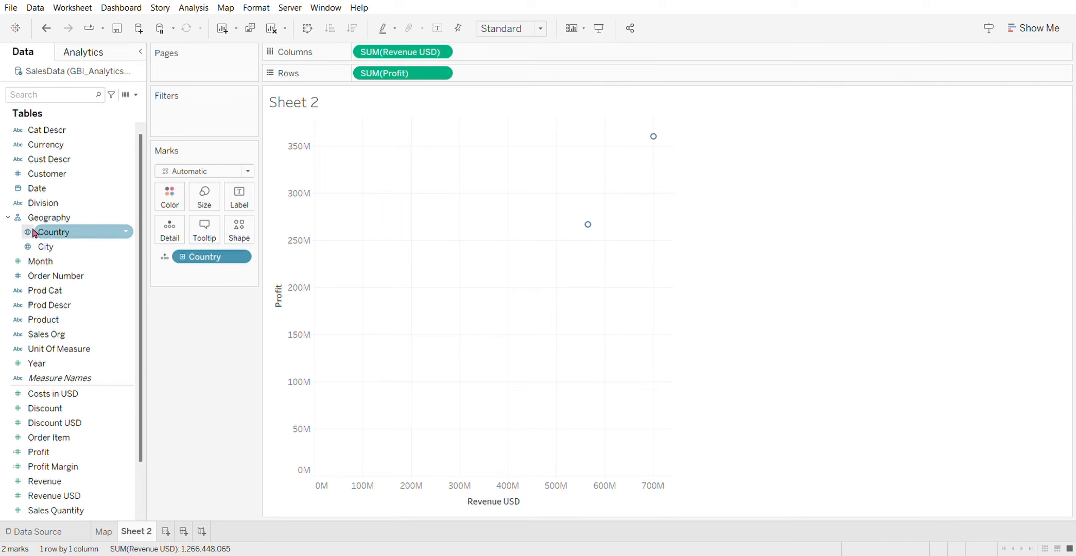
# Try splitting the marks by Sales Org, inspect the individual points, and remove Sales Org from the detail.
pyautogui.moveTo(46, 334); pyautogui.dragTo(174, 234)
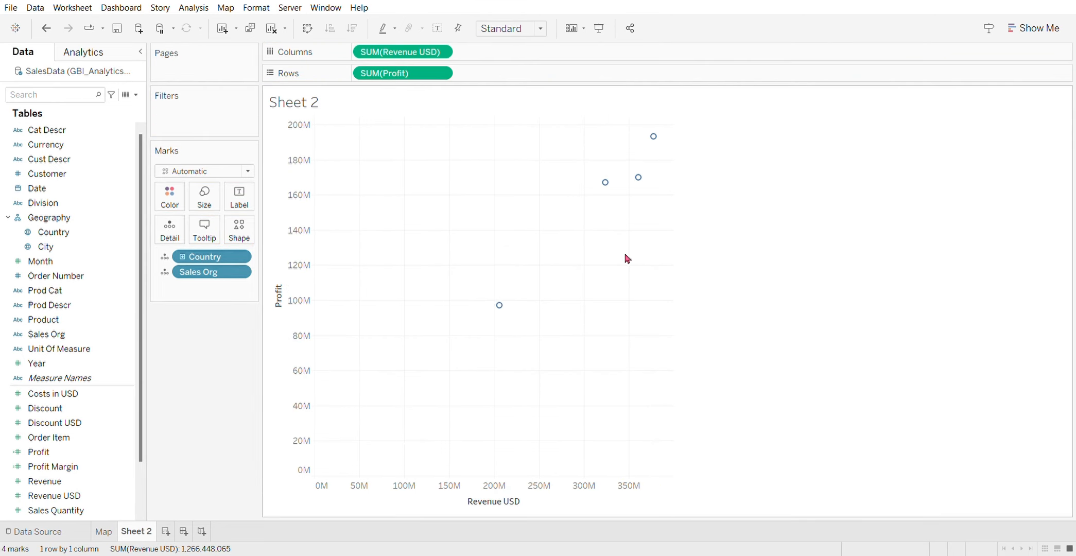
pyautogui.moveTo(614, 187)
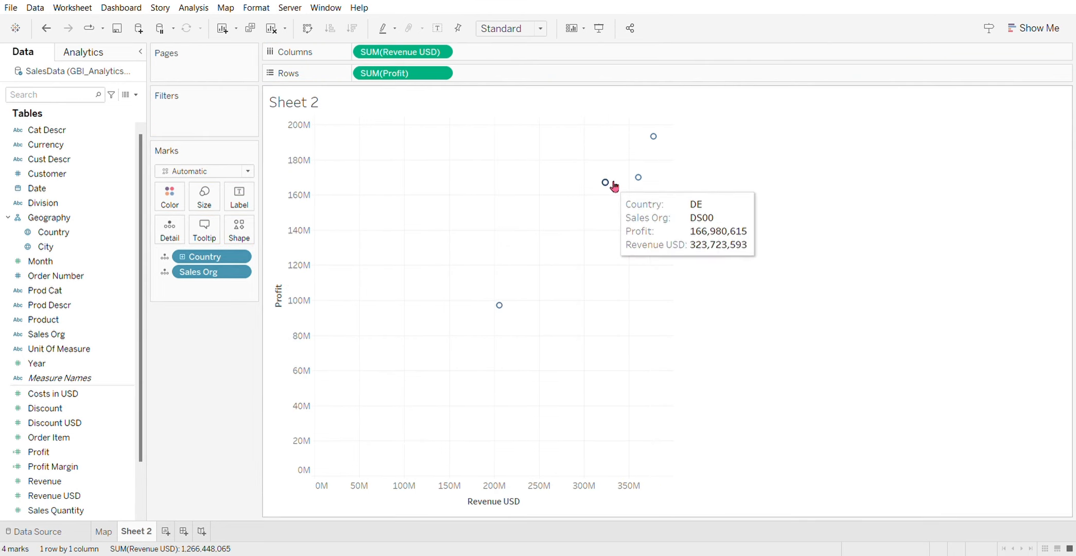
pyautogui.moveTo(655, 140)
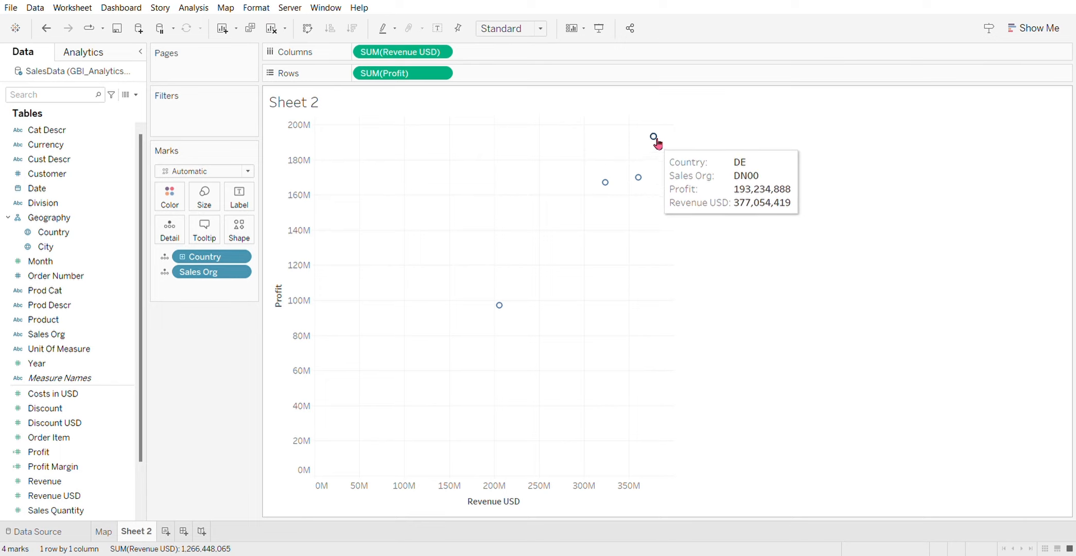
pyautogui.moveTo(503, 306)
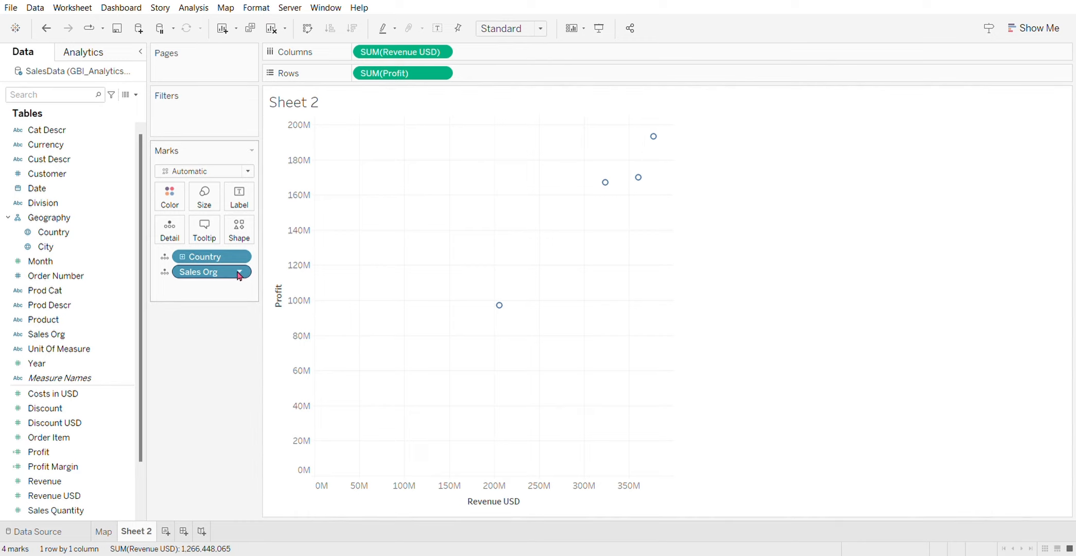
pyautogui.moveTo(241, 274); pyautogui.dragTo(228, 483)
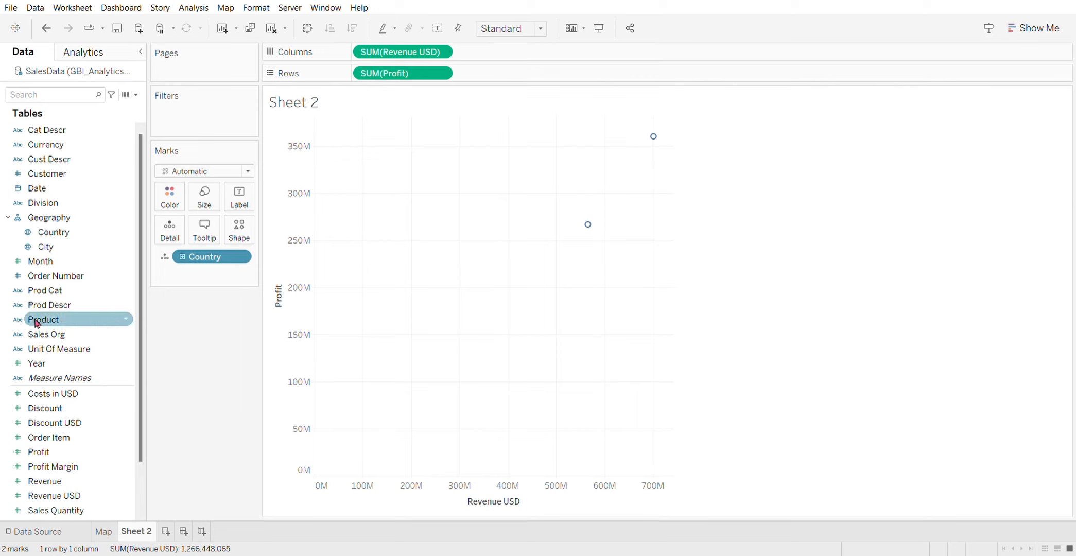
# Split the marks by Product and color them by Profit with a red-to-blue diverging palette.
pyautogui.moveTo(38, 321); pyautogui.dragTo(167, 232)
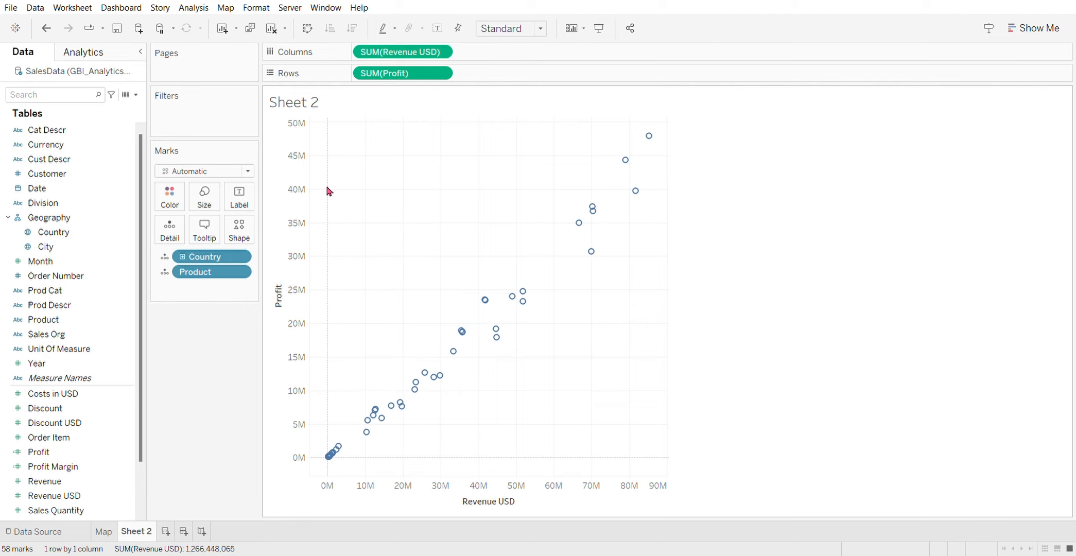
pyautogui.moveTo(38, 453)
pyautogui.mouseDown()
pyautogui.moveTo(168, 243)
pyautogui.moveTo(178, 206)
pyautogui.mouseUp()
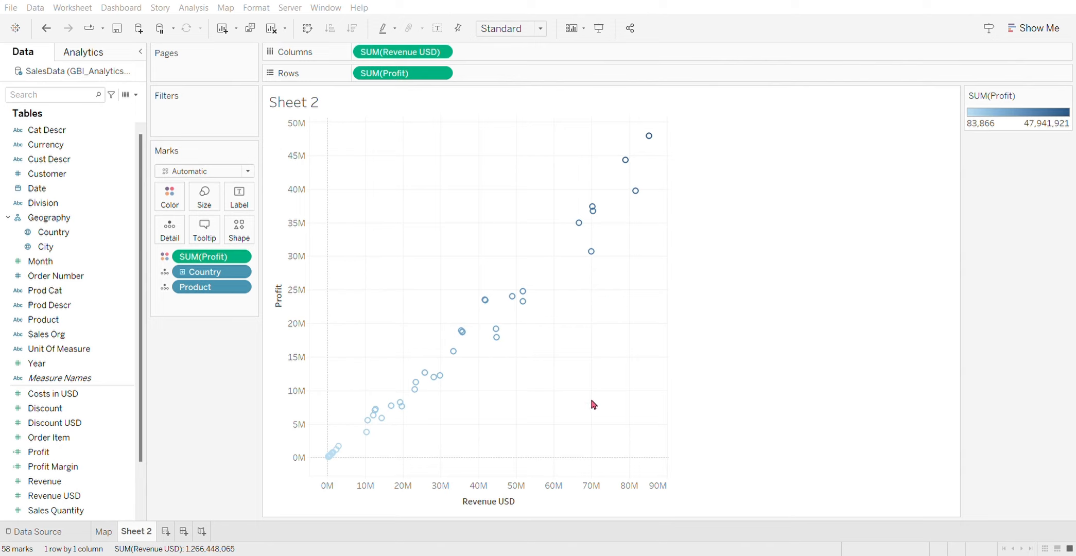
pyautogui.click(614, 345)
pyautogui.click(522, 345)
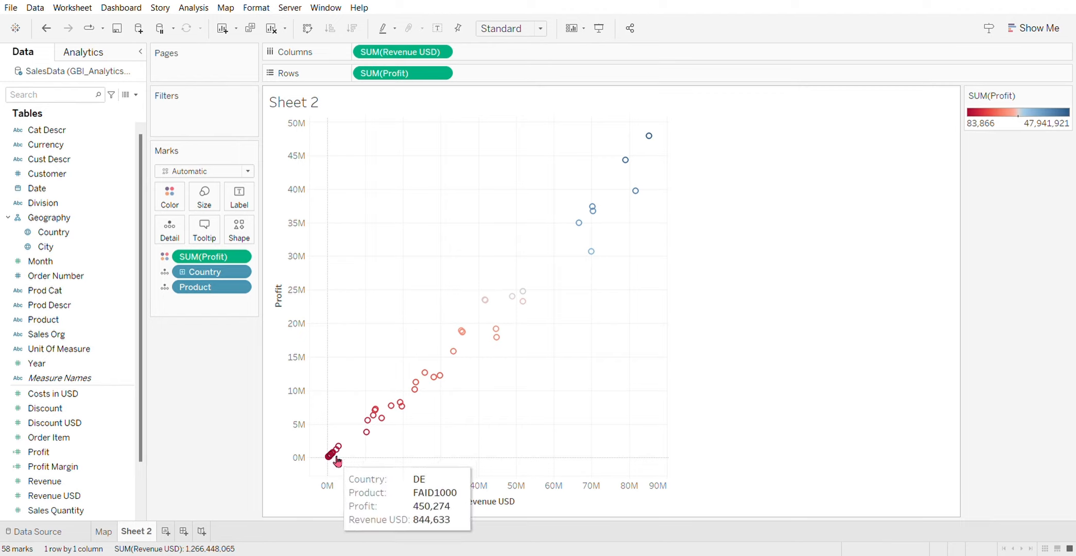
pyautogui.moveTo(341, 465)
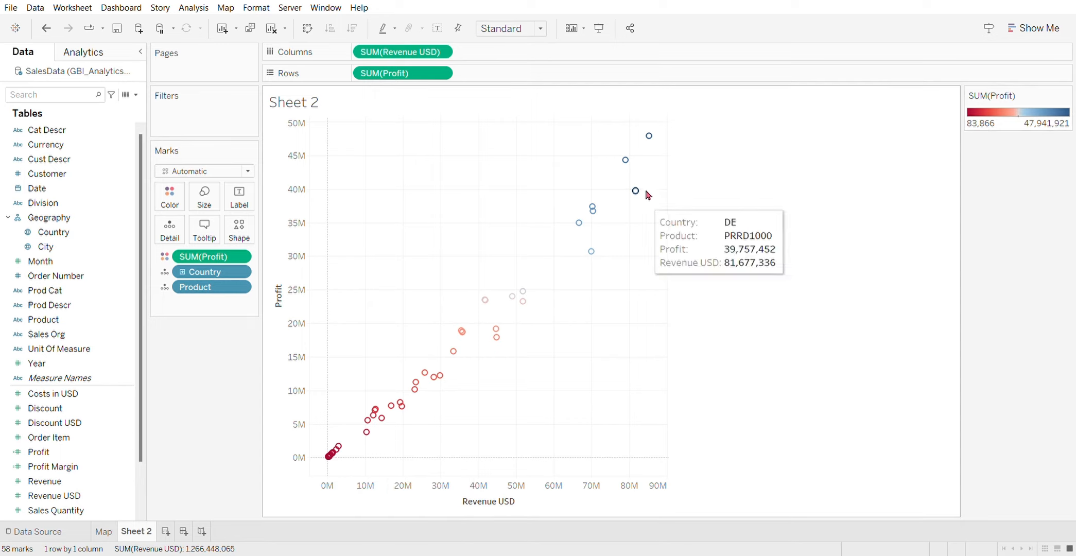
pyautogui.moveTo(660, 134)
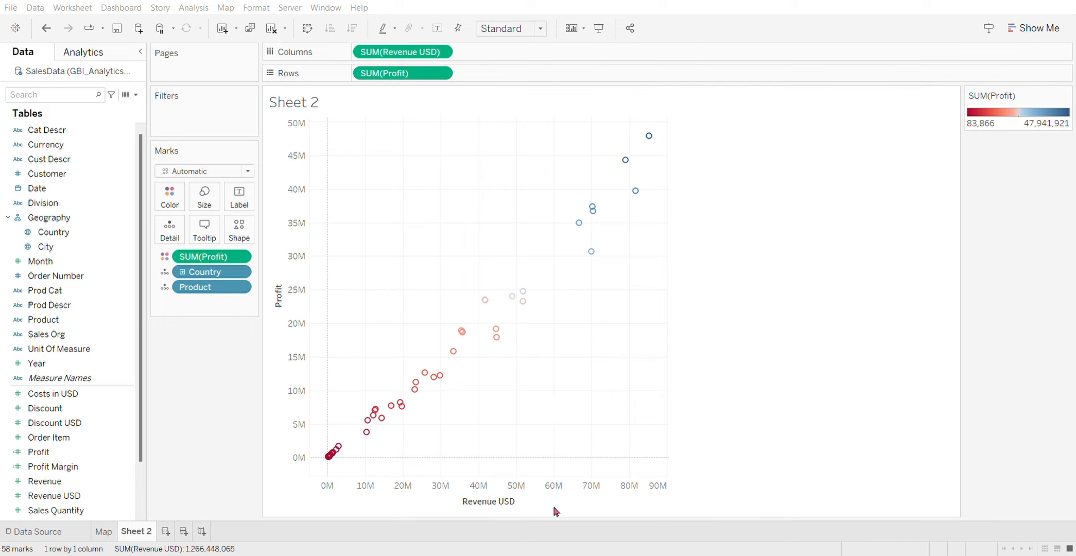
# Try a red-to-green diverging palette for Profit and return the marks to red-to-blue.
pyautogui.click(620, 346)
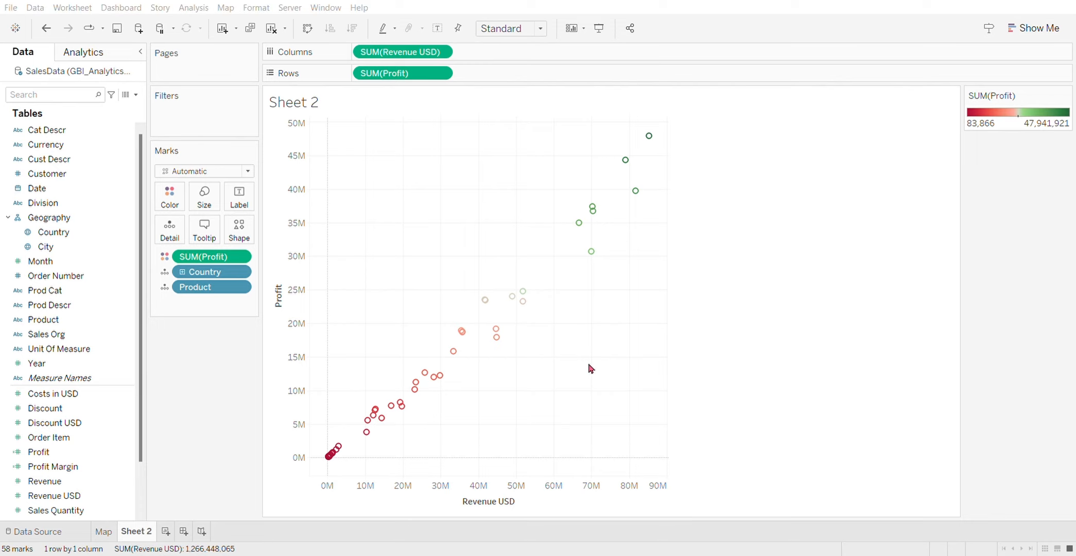
pyautogui.click(621, 345)
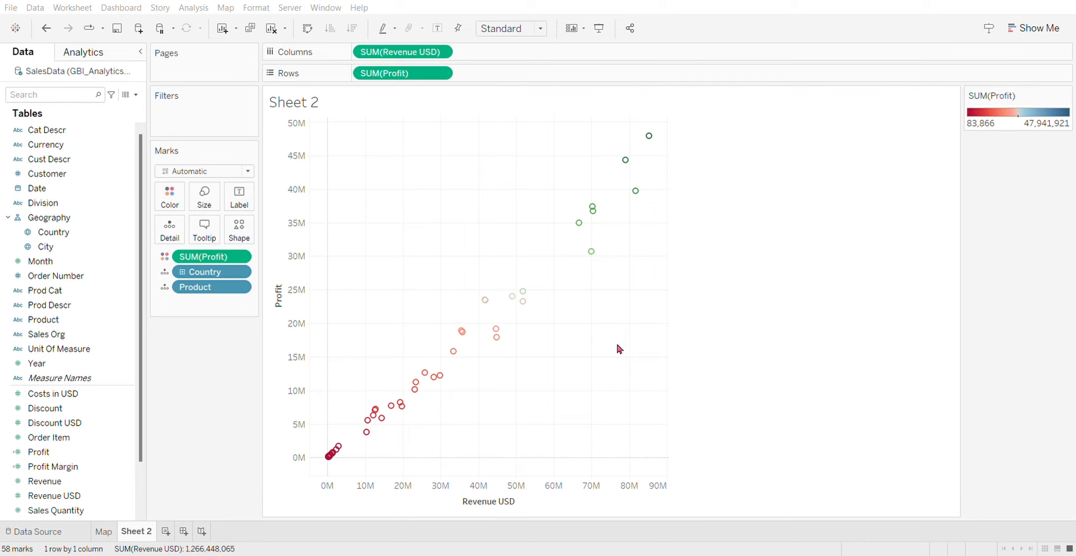
pyautogui.click(519, 340)
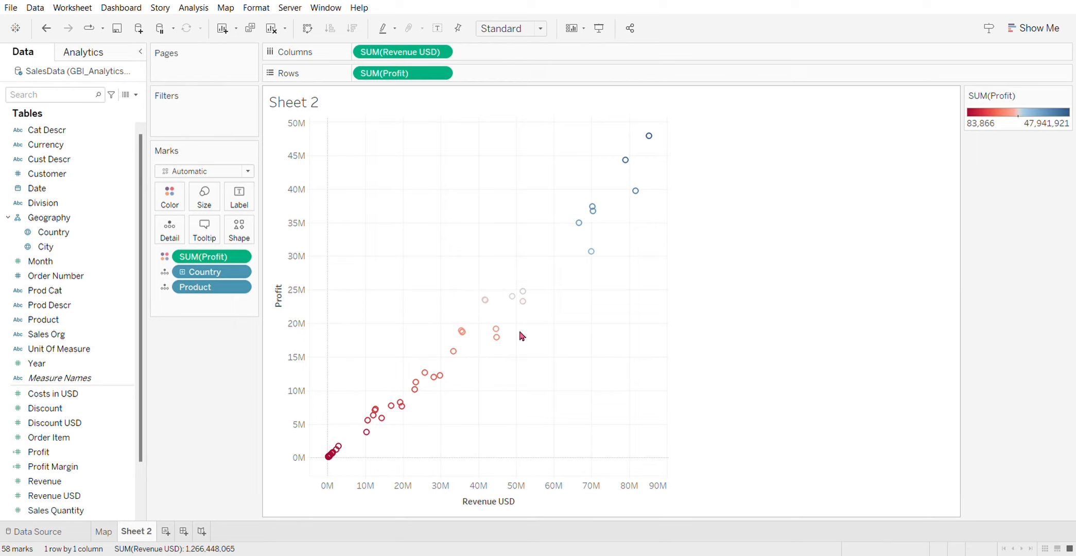
# Change the mark shape to filled circles after trying plus, asterisk and right-pointing triangle shapes.
pyautogui.moveTo(414, 392)
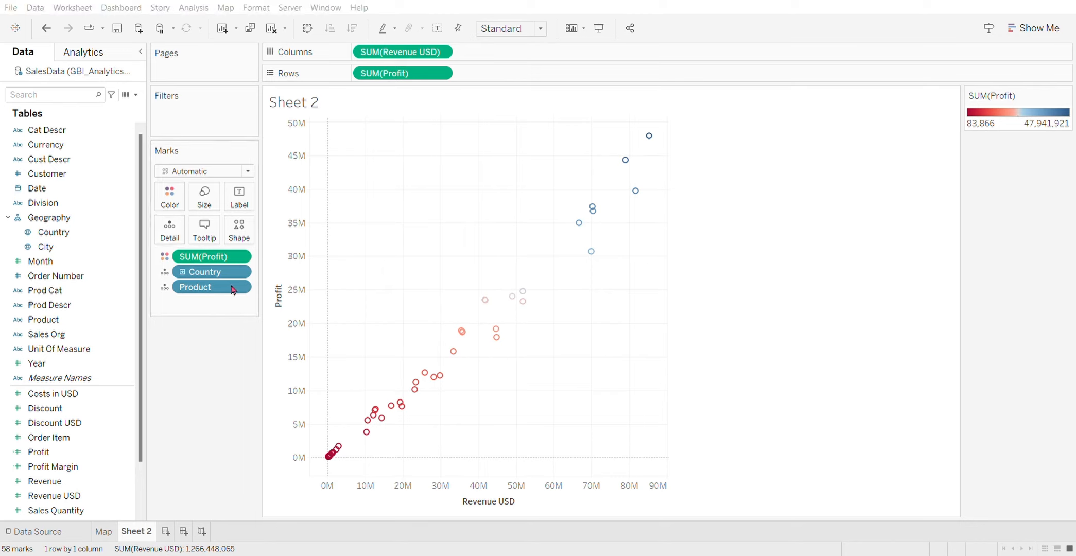
pyautogui.click(261, 256)
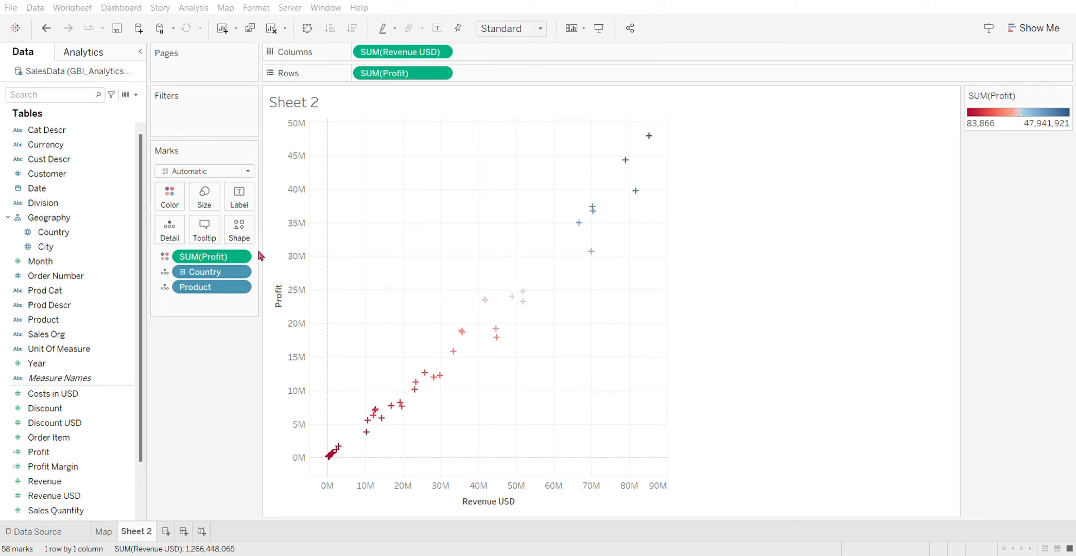
pyautogui.click(284, 254)
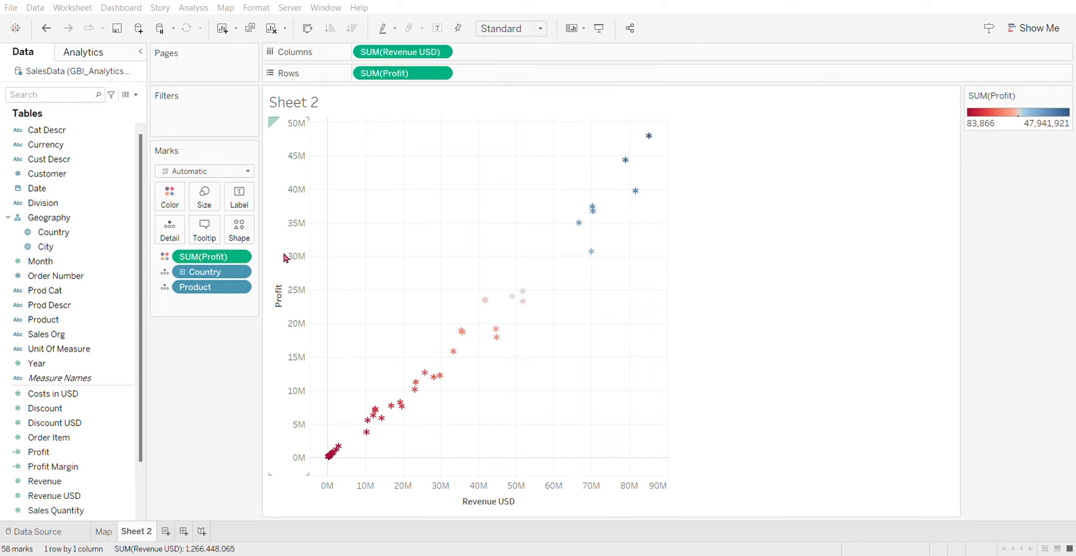
pyautogui.click(236, 279)
pyautogui.click(273, 288)
pyautogui.click(286, 296)
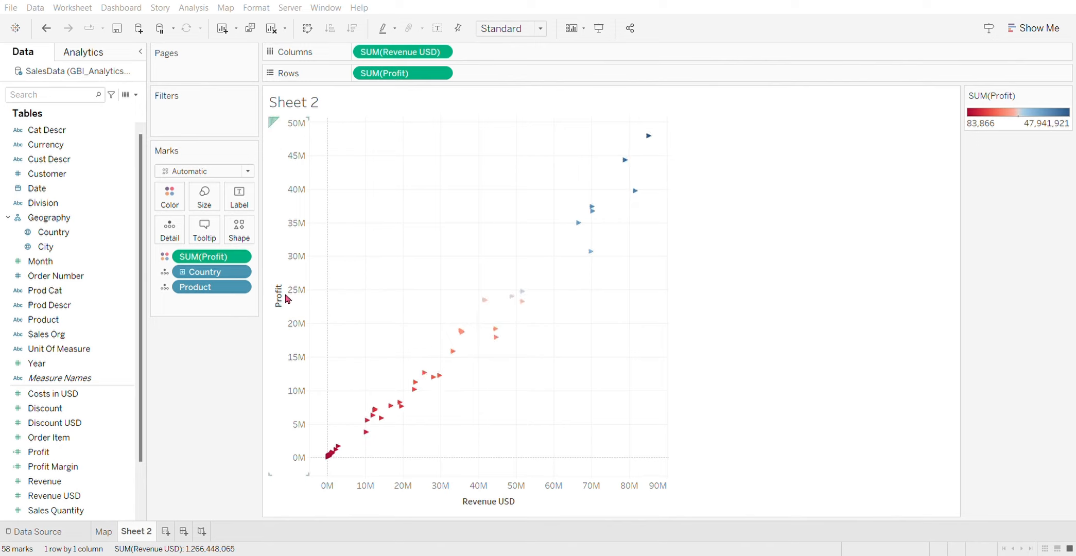
pyautogui.click(238, 287)
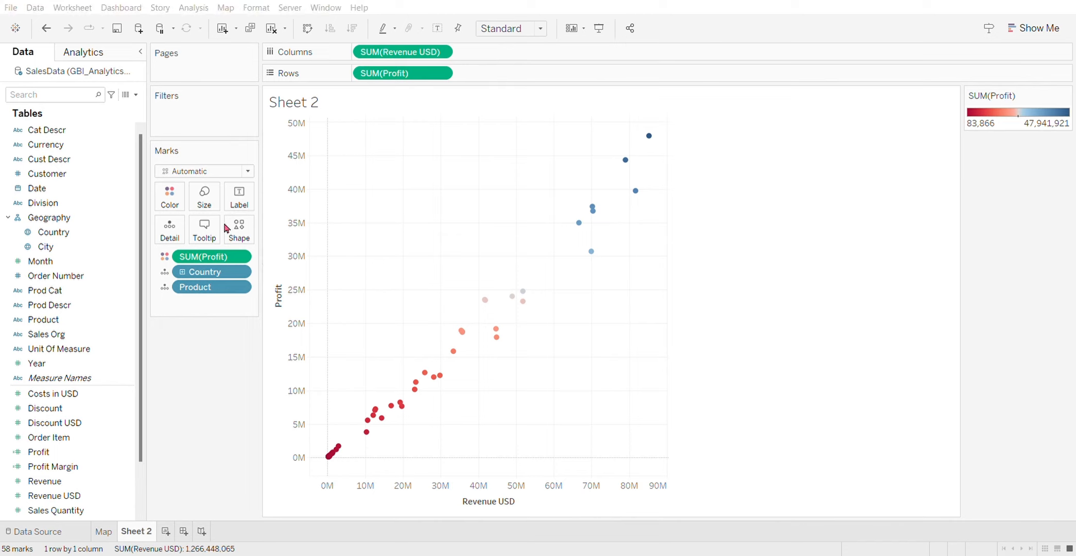
# Enlarge the scatter plot's filled circles and make them slightly transparent.
pyautogui.moveTo(227, 228); pyautogui.dragTo(244, 231)
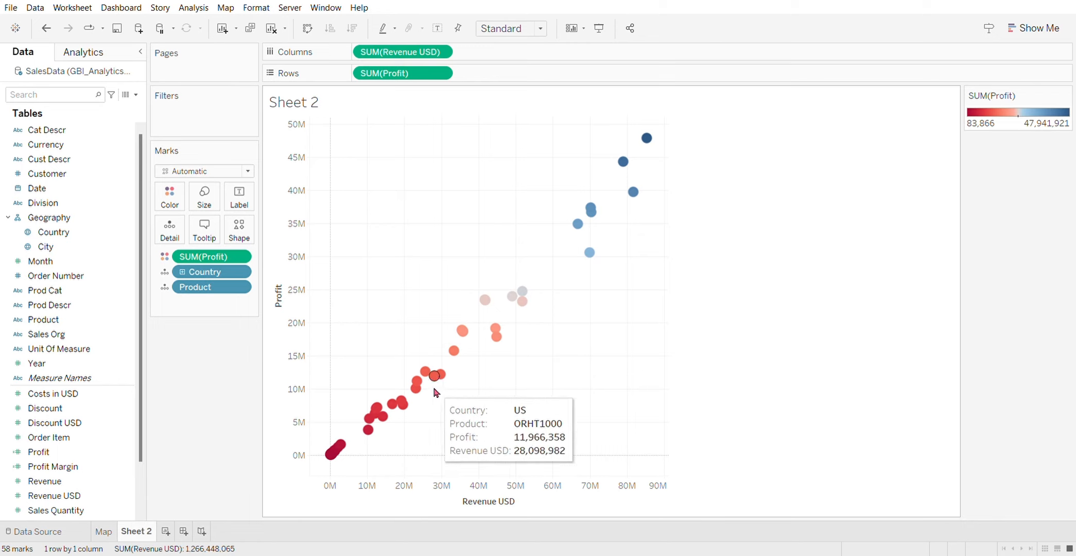
pyautogui.moveTo(508, 303)
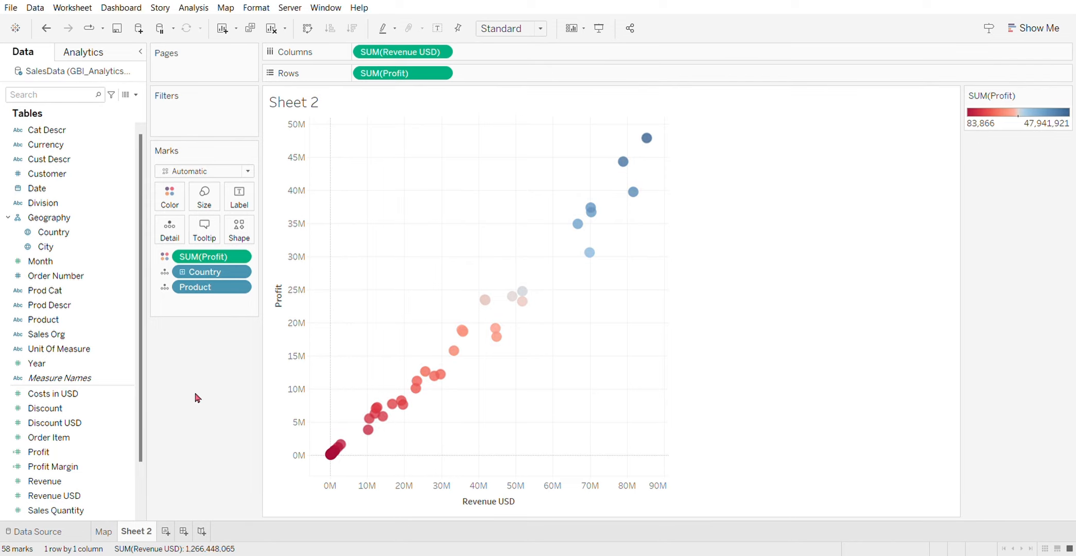
pyautogui.moveTo(410, 406)
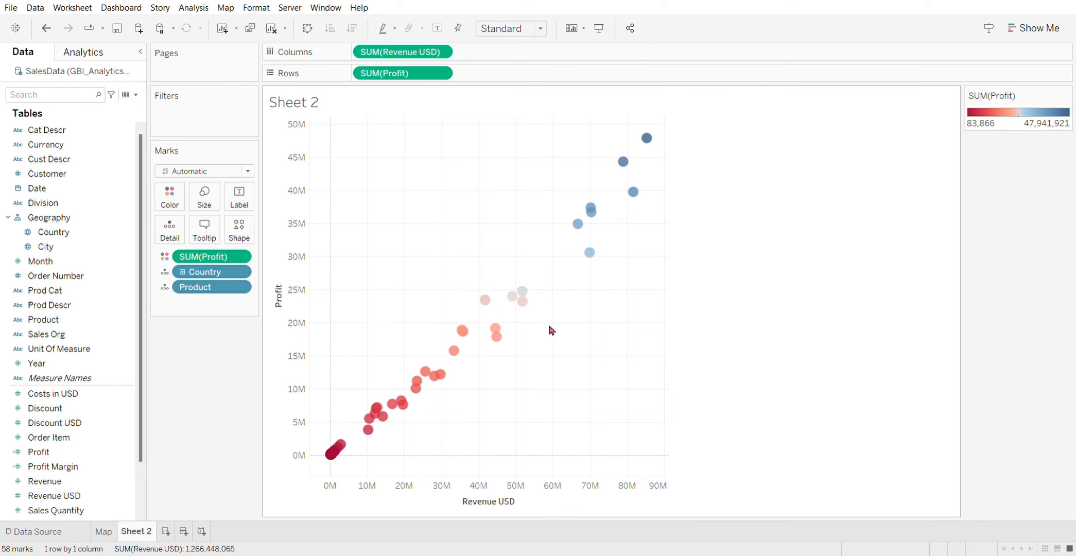
# Apply the Map sheet's Country filter for DE to Sheet 2 as well and check the scatter plot.
pyautogui.click(102, 533)
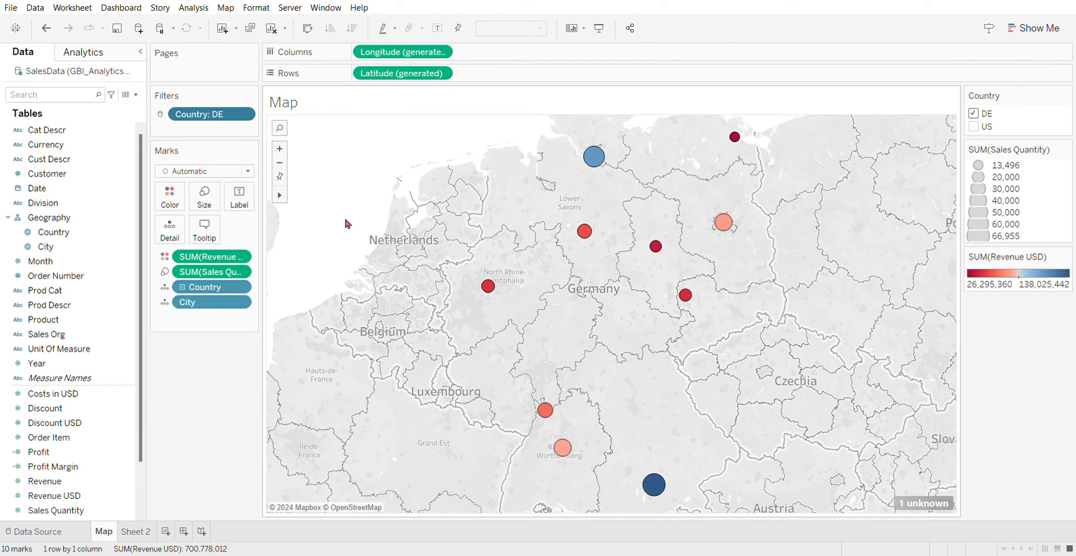
pyautogui.click(137, 532)
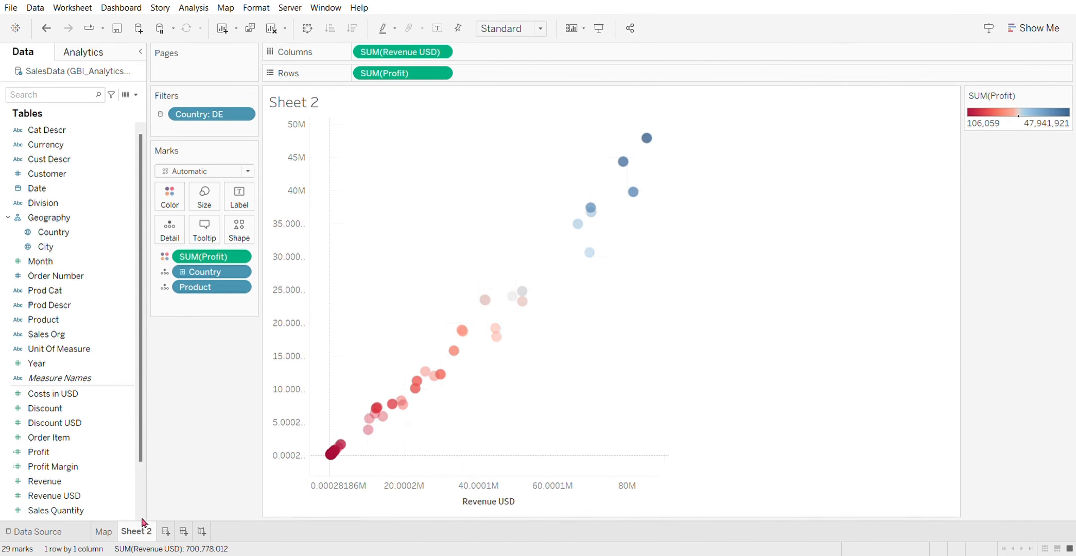
pyautogui.click(103, 531)
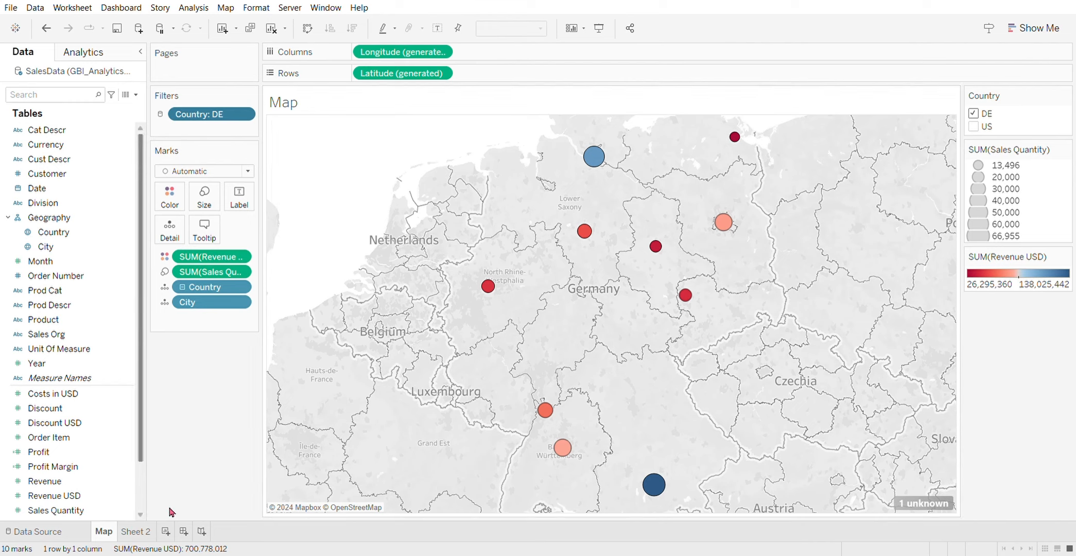
# Create a new dashboard with the Map sheet placed above the Sheet 2 scatter plot.
pyautogui.click(183, 531)
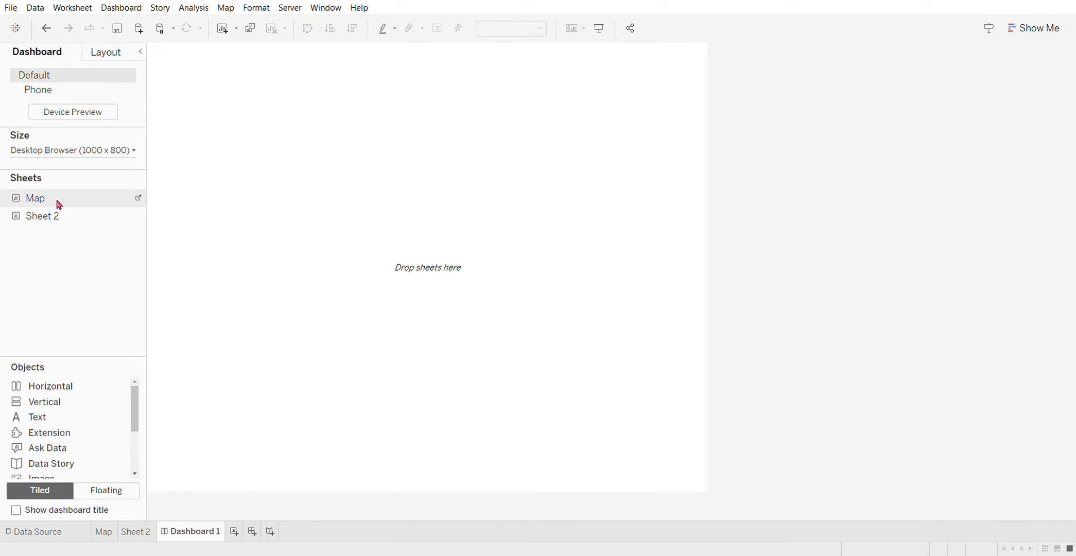
pyautogui.moveTo(45, 205); pyautogui.dragTo(310, 203)
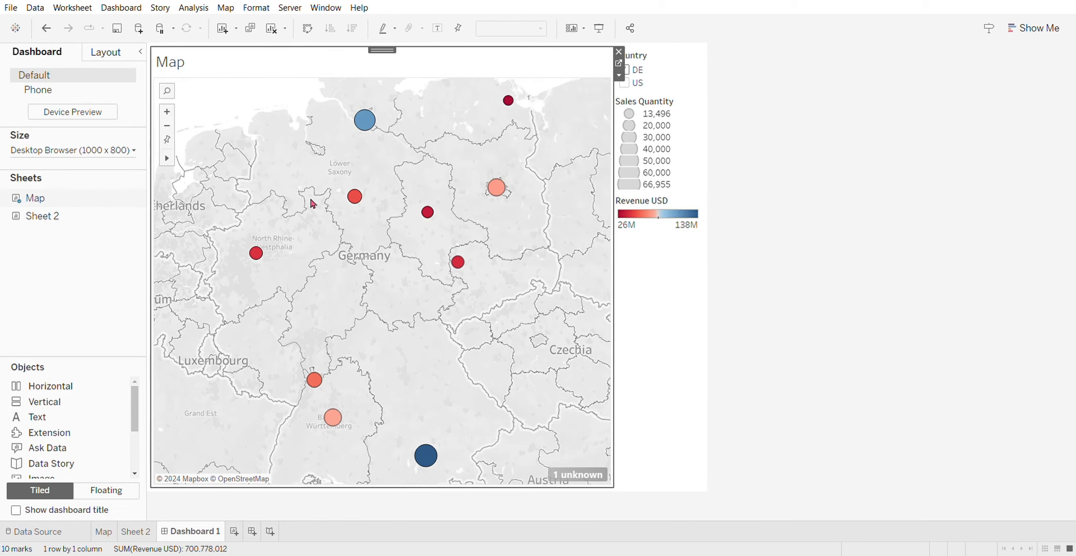
pyautogui.moveTo(40, 216)
pyautogui.mouseDown()
pyautogui.moveTo(318, 268)
pyautogui.moveTo(390, 377)
pyautogui.mouseUp()
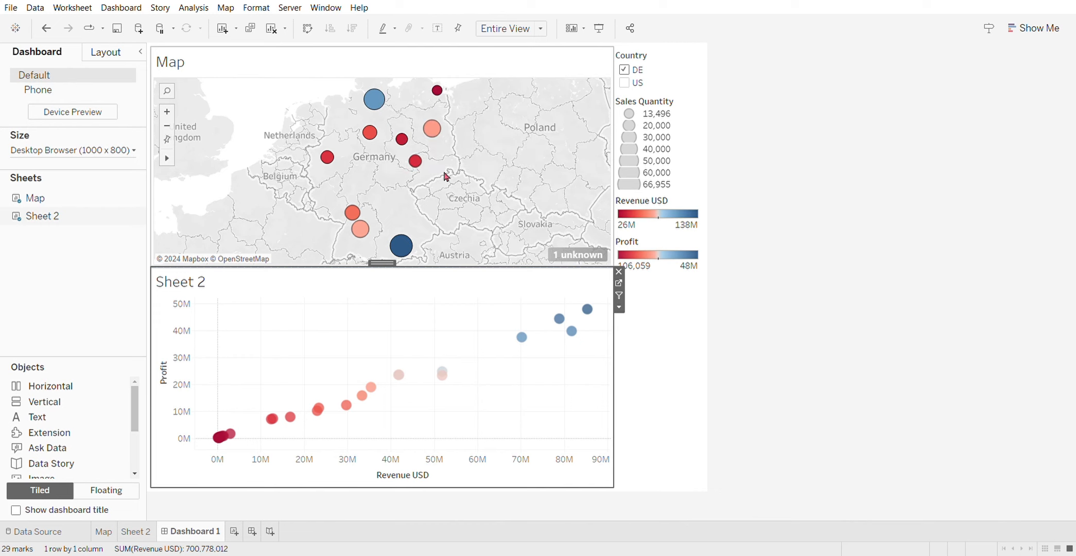
pyautogui.moveTo(371, 394)
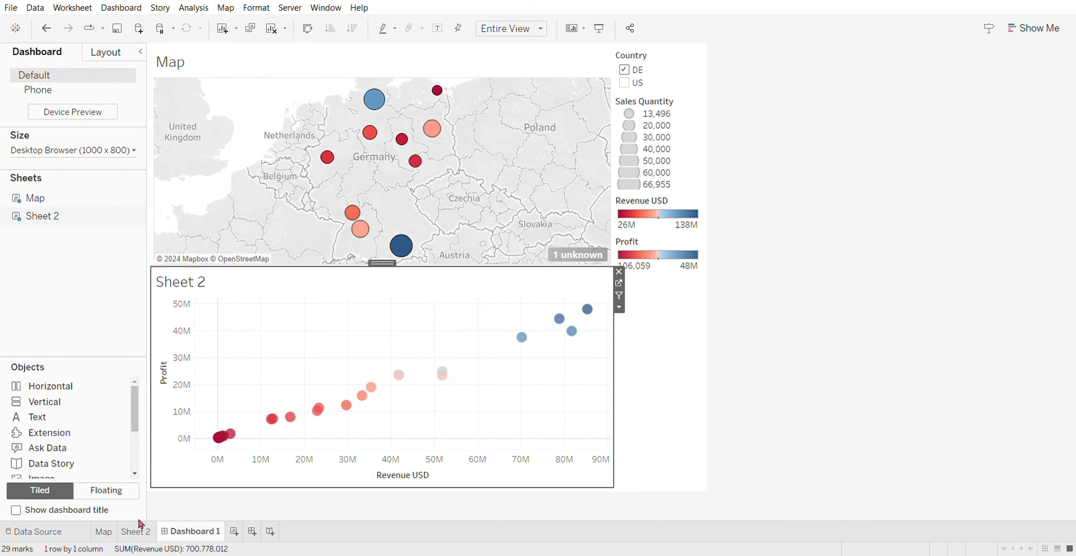
# Label the circles on the Map sheet with their City names and check the labels.
pyautogui.click(103, 532)
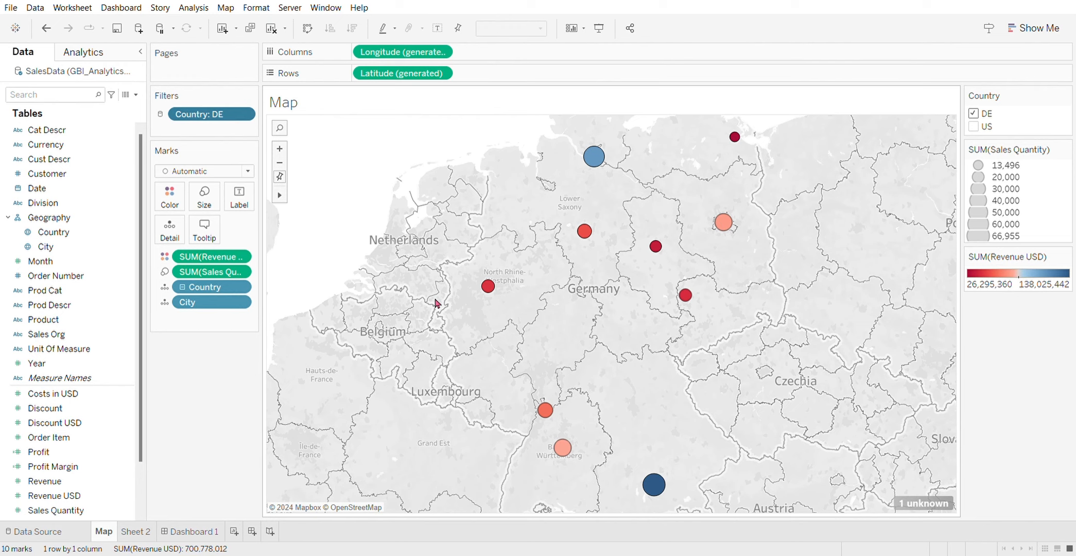
pyautogui.moveTo(501, 295)
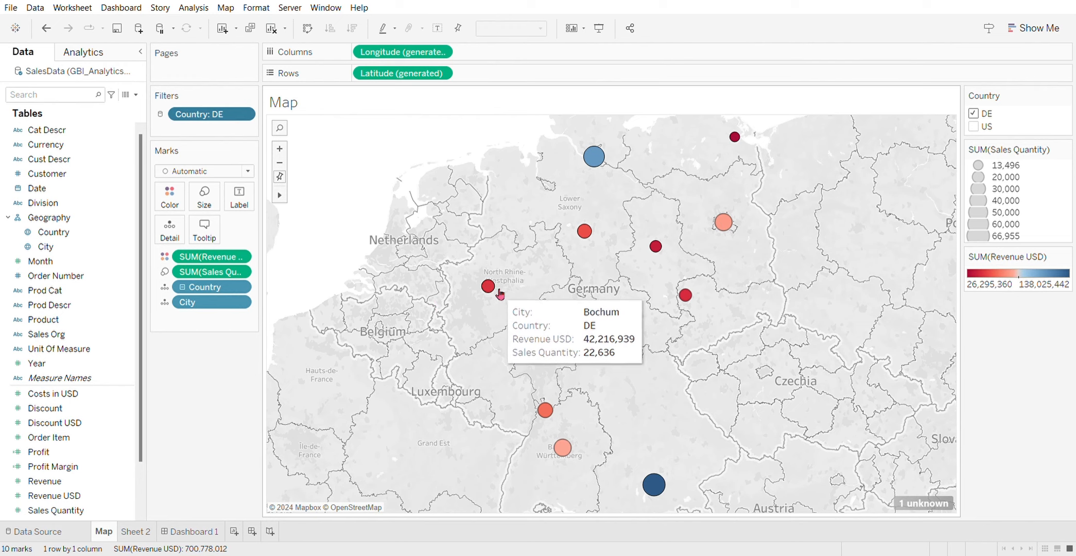
pyautogui.moveTo(50, 250); pyautogui.dragTo(239, 198)
pyautogui.moveTo(507, 308)
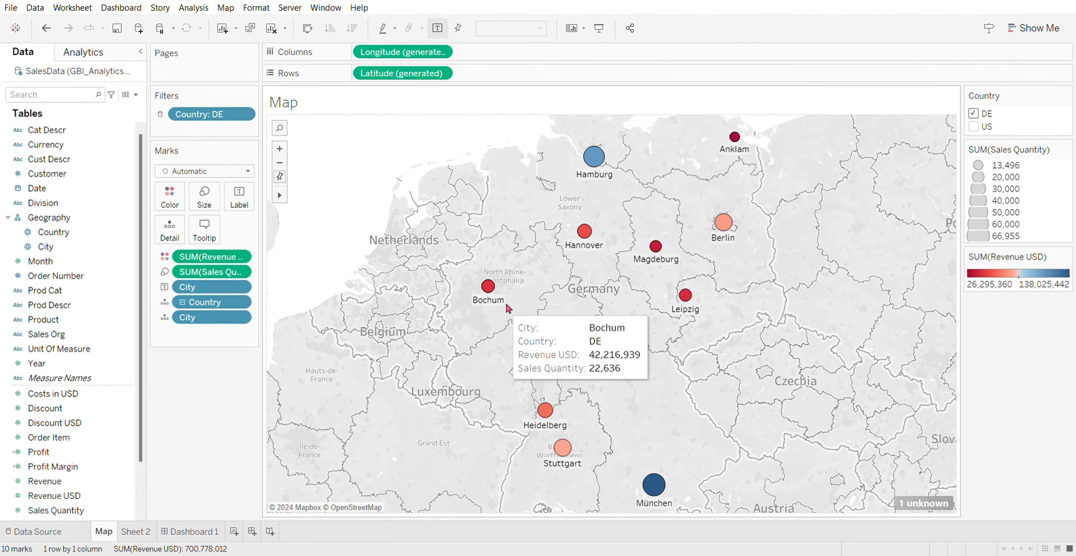
pyautogui.moveTo(680, 297)
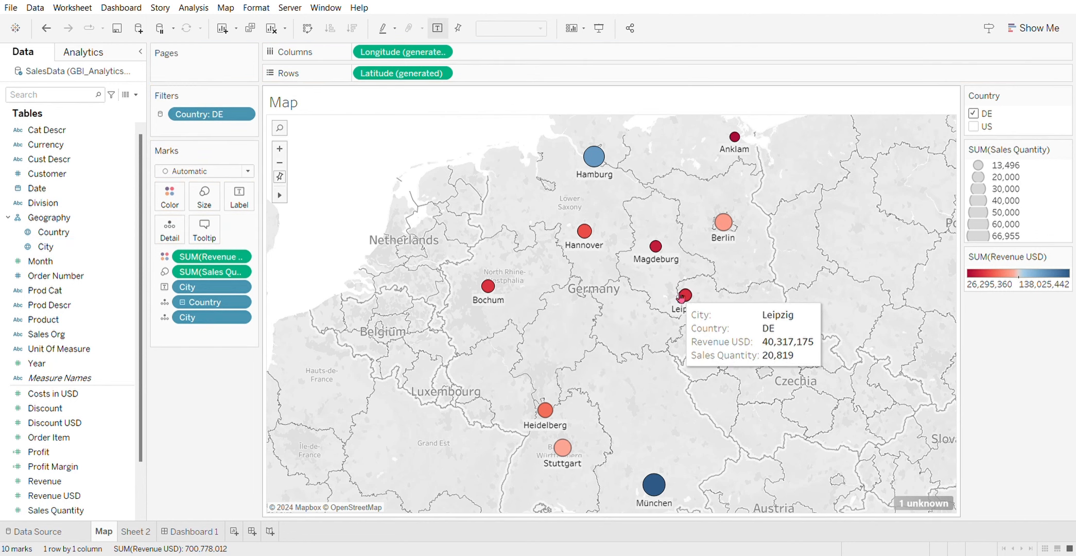
# Label the circles in Sheet 2's scatter plot with the Product field.
pyautogui.click(134, 533)
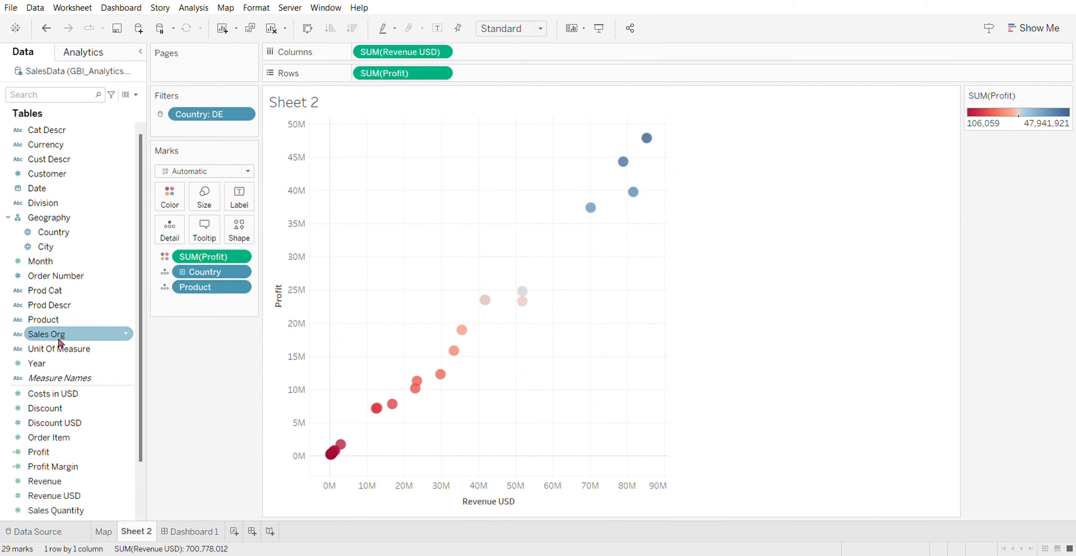
pyautogui.moveTo(45, 320); pyautogui.dragTo(240, 204)
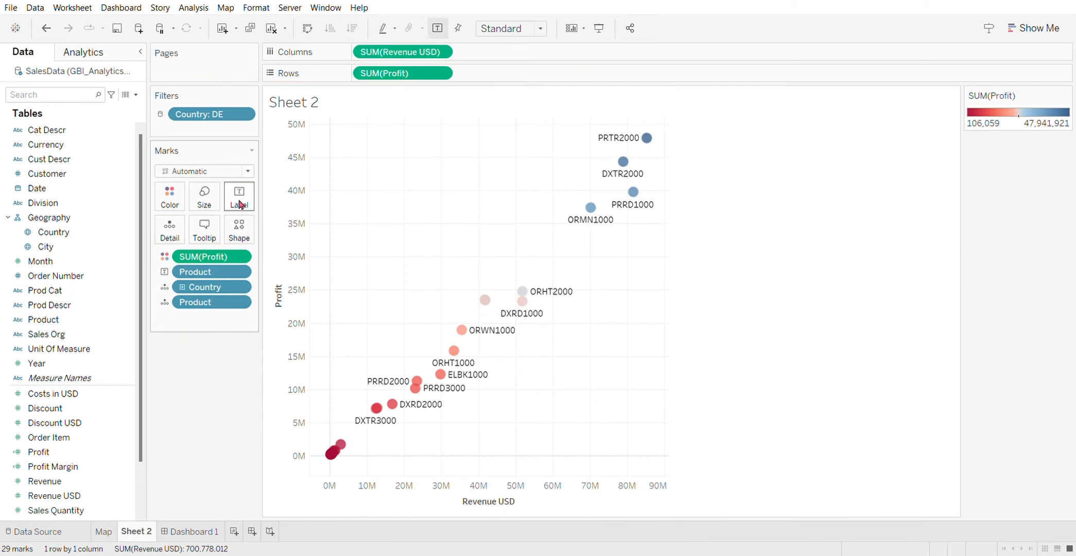
pyautogui.moveTo(519, 305)
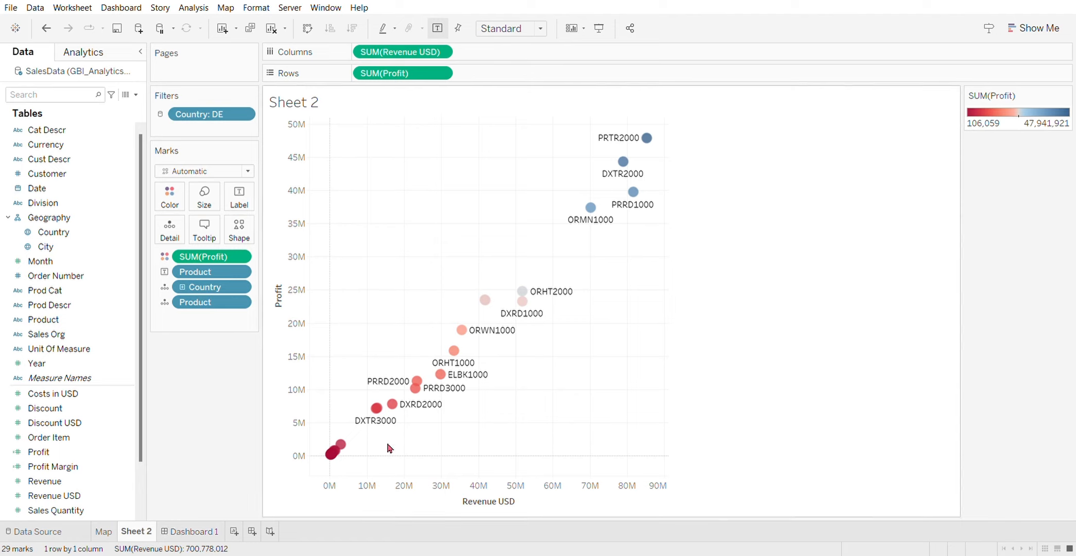
pyautogui.moveTo(357, 431)
# Examine Dashboard 1 with the labelled map and scatter plot, reading the details of several cities such as Leipzig and Hamburg.
pyautogui.click(194, 532)
pyautogui.moveTo(421, 175)
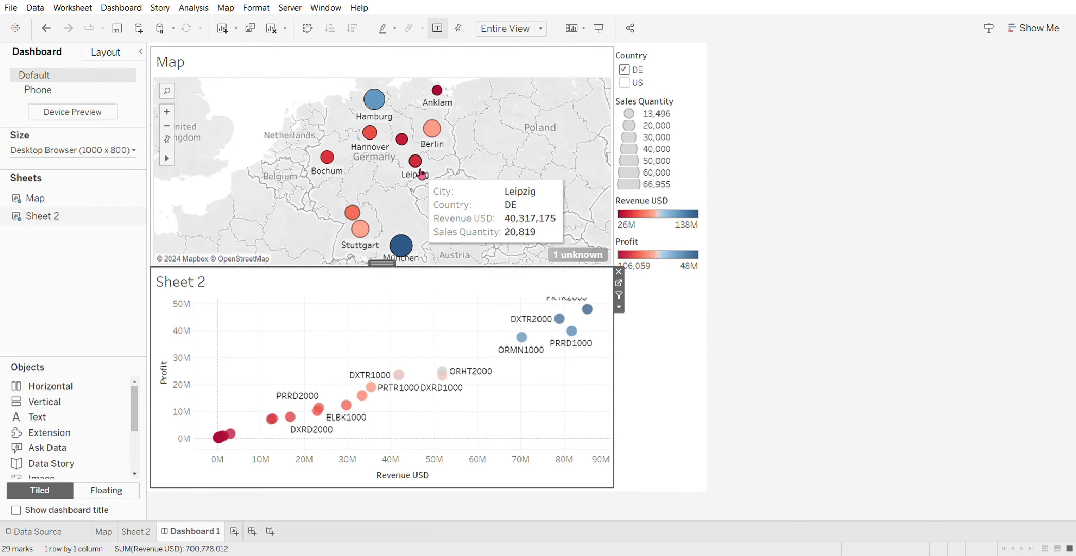
pyautogui.moveTo(383, 108)
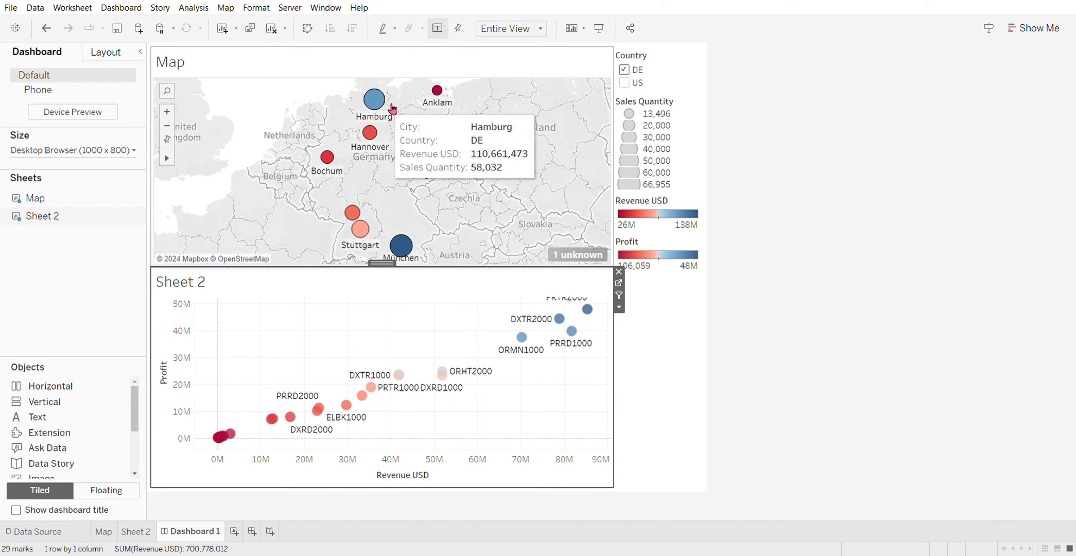
pyautogui.moveTo(399, 147)
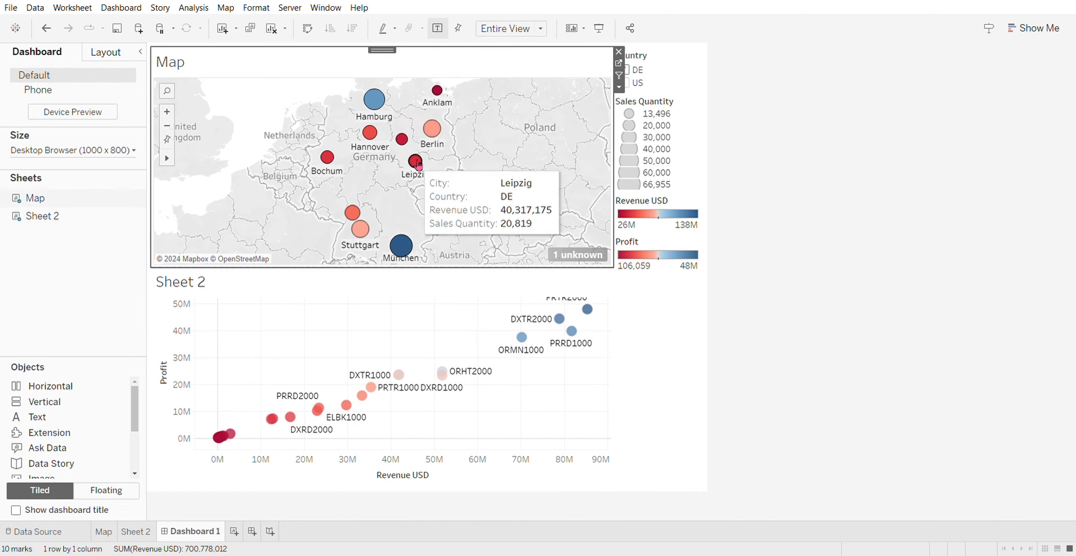
pyautogui.click(431, 129)
pyautogui.click(475, 238)
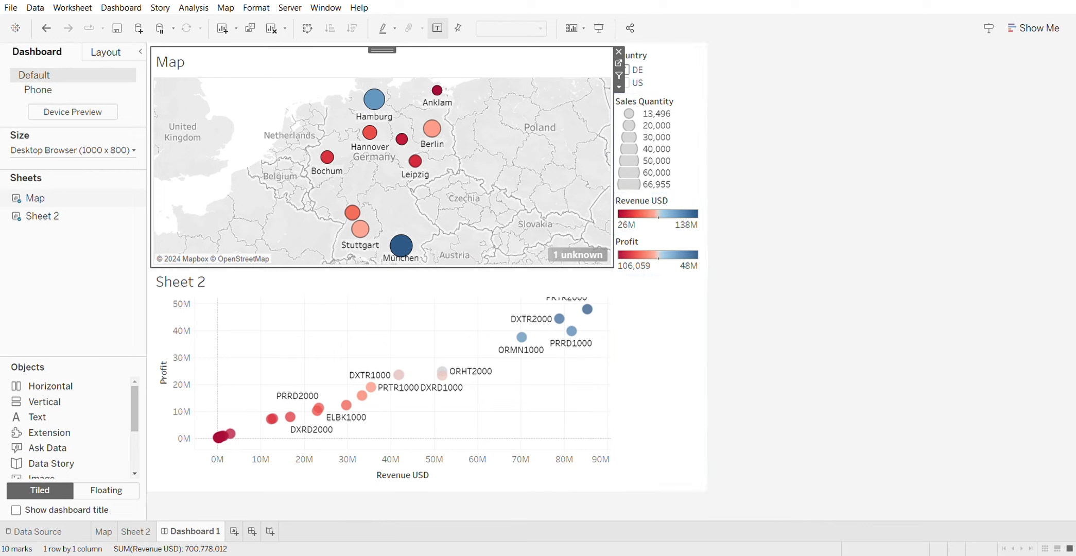
# Add a new worksheet and place it directly before Dashboard 1.
pyautogui.click(235, 531)
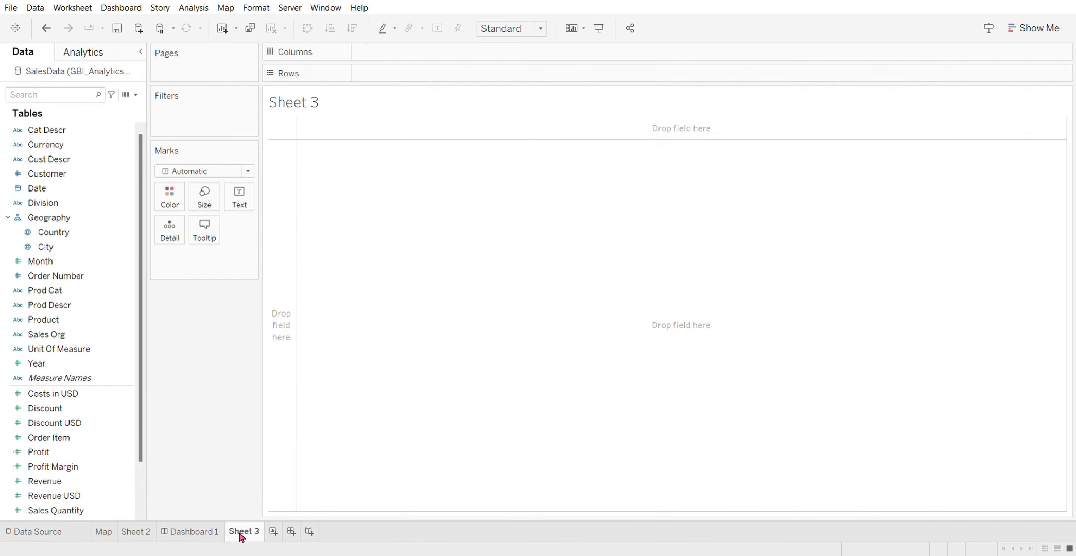
pyautogui.moveTo(243, 533); pyautogui.dragTo(169, 536)
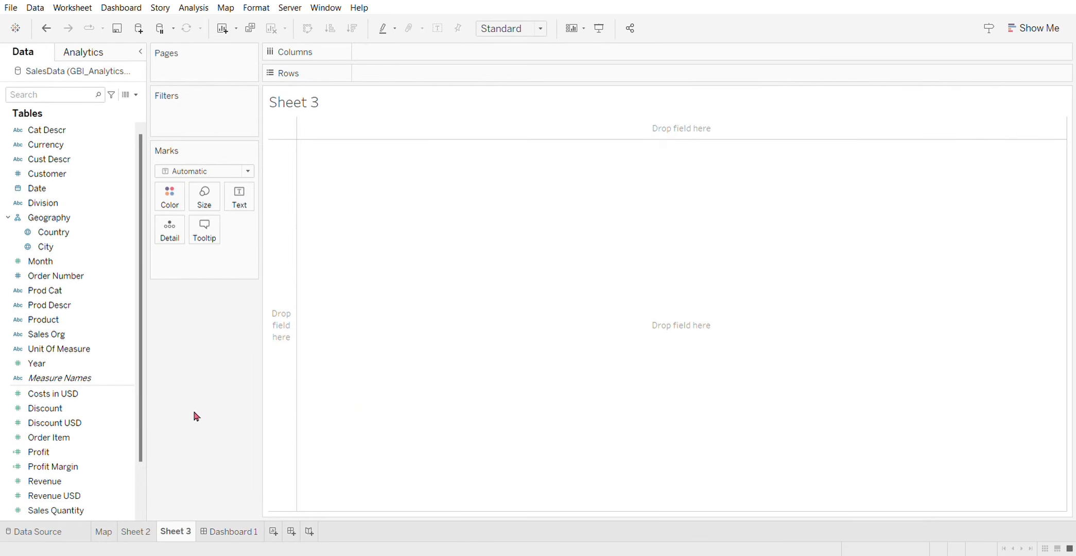
# Duplicate Sheet 2 and remove the Product, Country and Profit fields from the copy's marks.
pyautogui.click(106, 533)
pyautogui.click(129, 534)
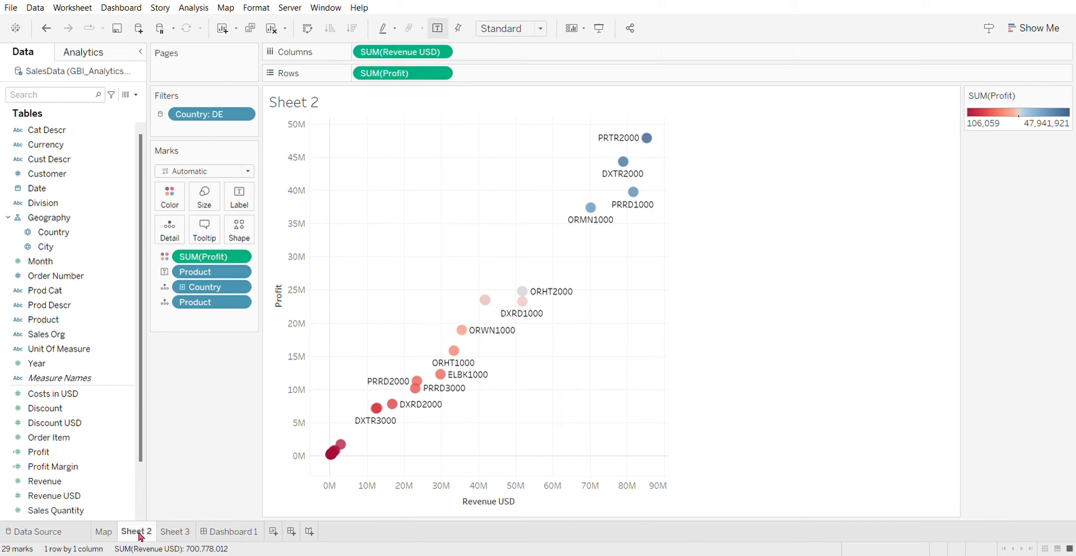
pyautogui.click(206, 397)
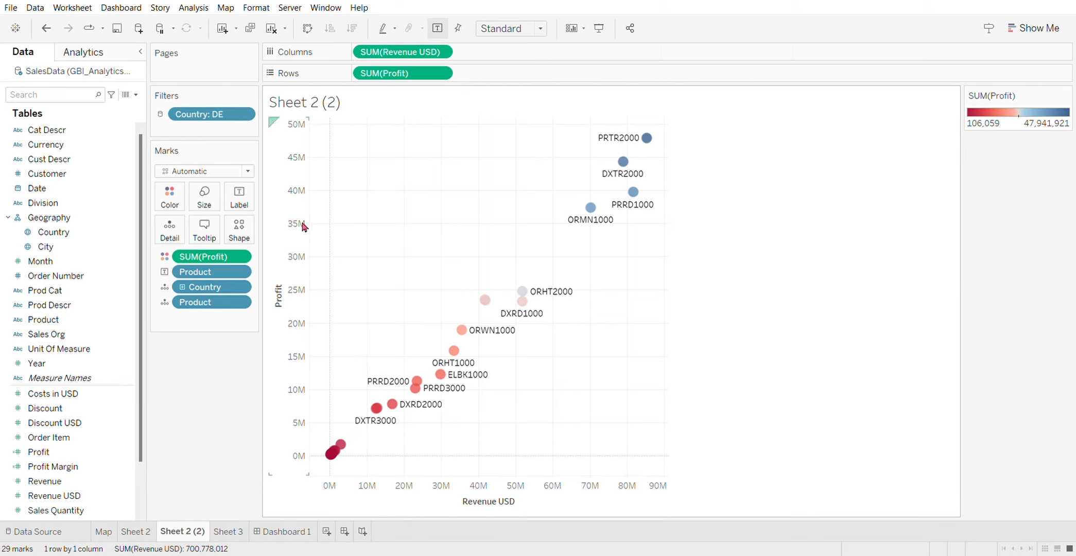
pyautogui.moveTo(243, 307); pyautogui.dragTo(239, 510)
pyautogui.moveTo(246, 364); pyautogui.dragTo(228, 499)
pyautogui.moveTo(241, 274); pyautogui.dragTo(225, 489)
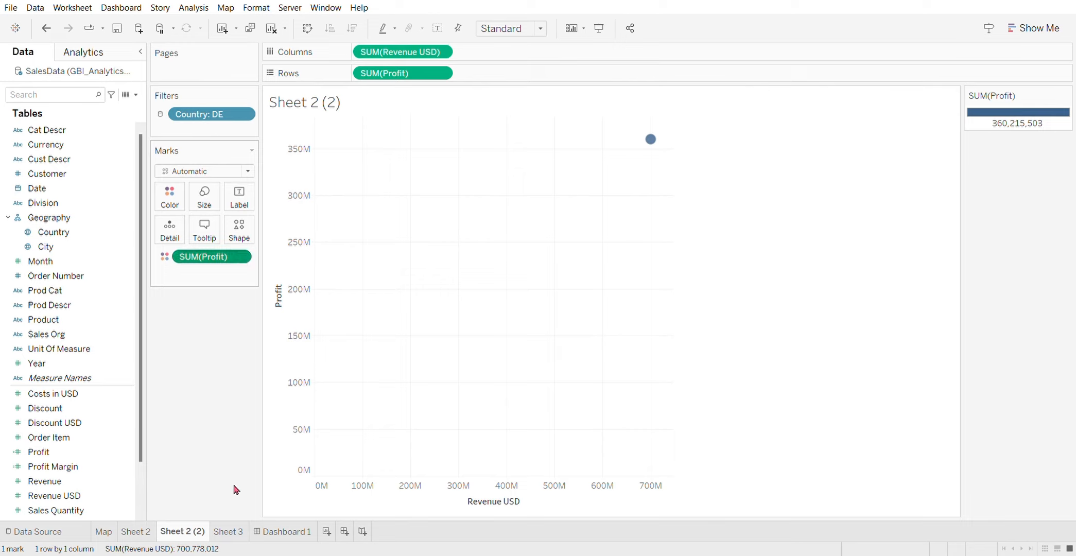
pyautogui.moveTo(235, 489); pyautogui.dragTo(233, 490)
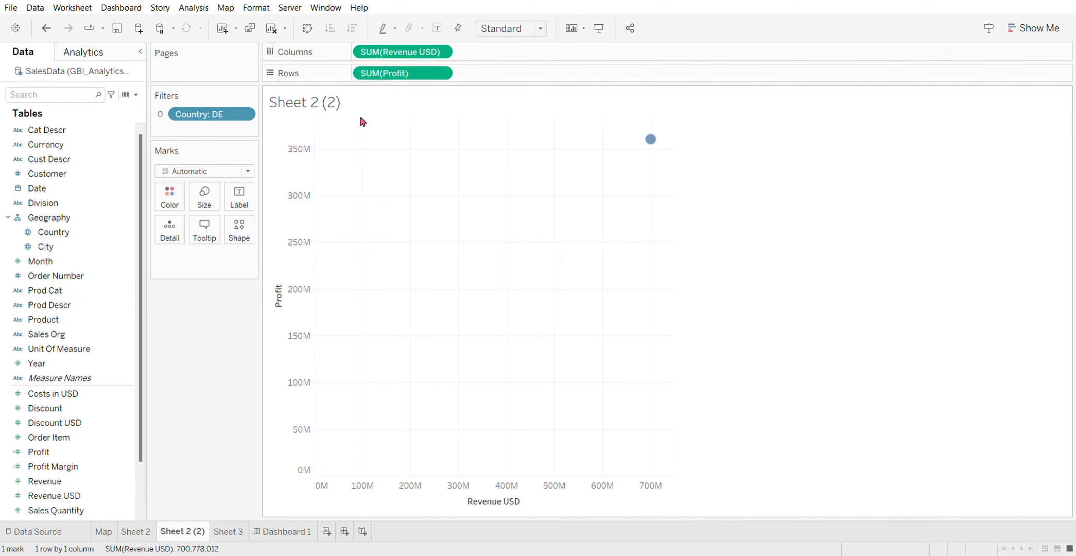
# Color and label the marks of the duplicated scatter plot by City.
pyautogui.moveTo(51, 249); pyautogui.dragTo(437, 302)
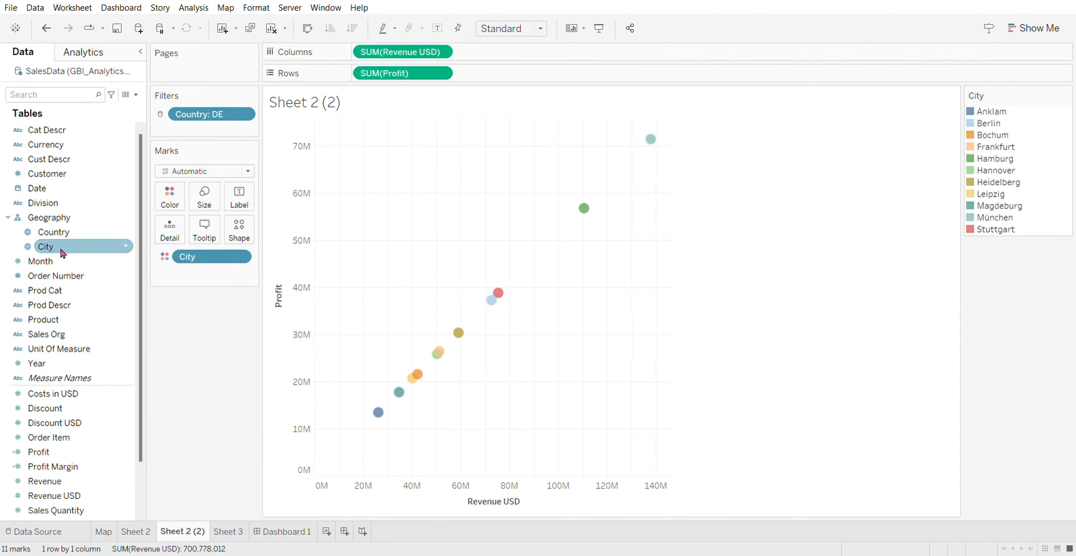
pyautogui.moveTo(49, 247); pyautogui.dragTo(75, 245)
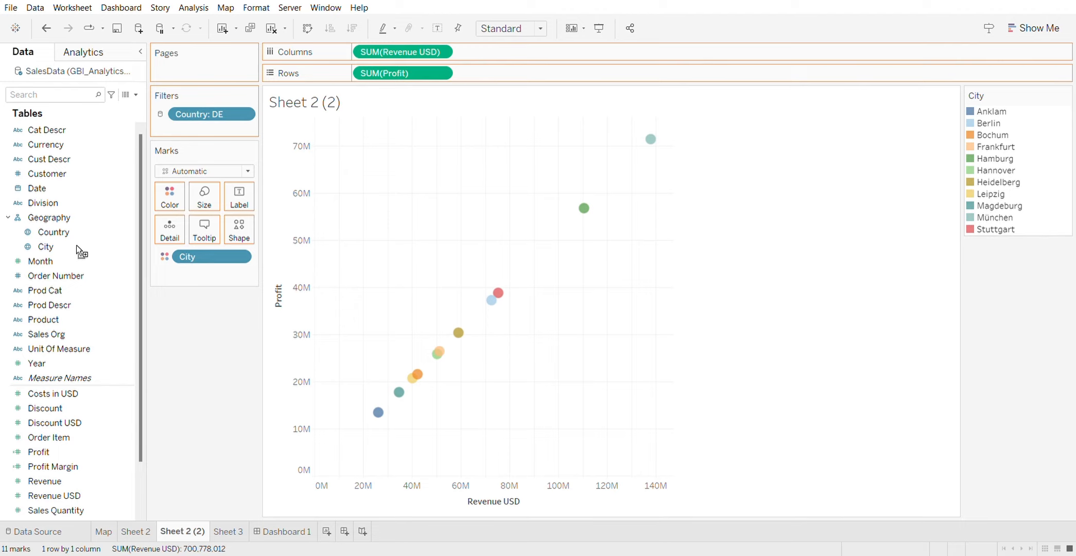
pyautogui.moveTo(157, 246); pyautogui.dragTo(239, 200)
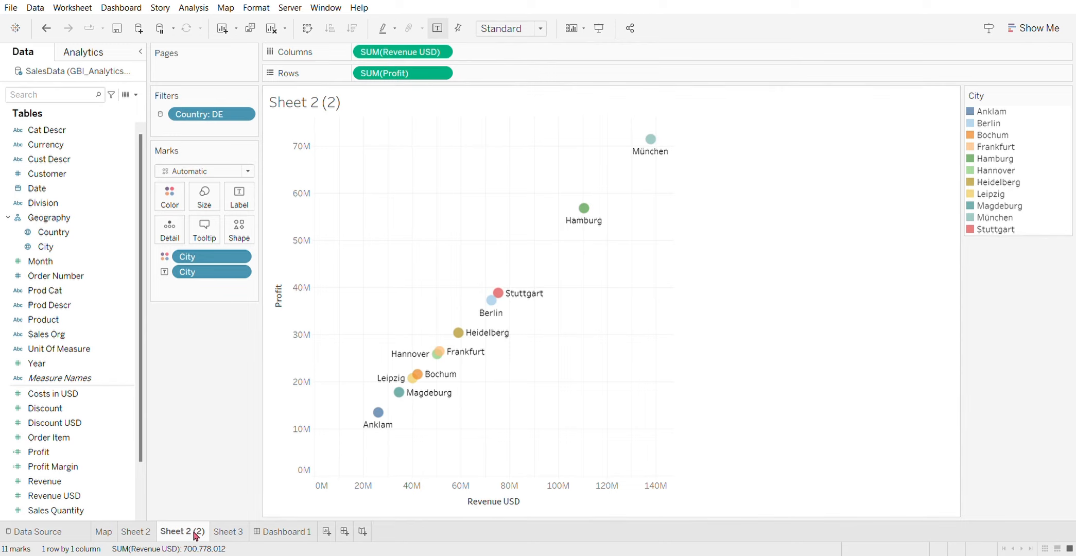
# Try a table on Sheet 3 with Division in the columns and Prod Cat and Product in the rows.
pyautogui.click(232, 537)
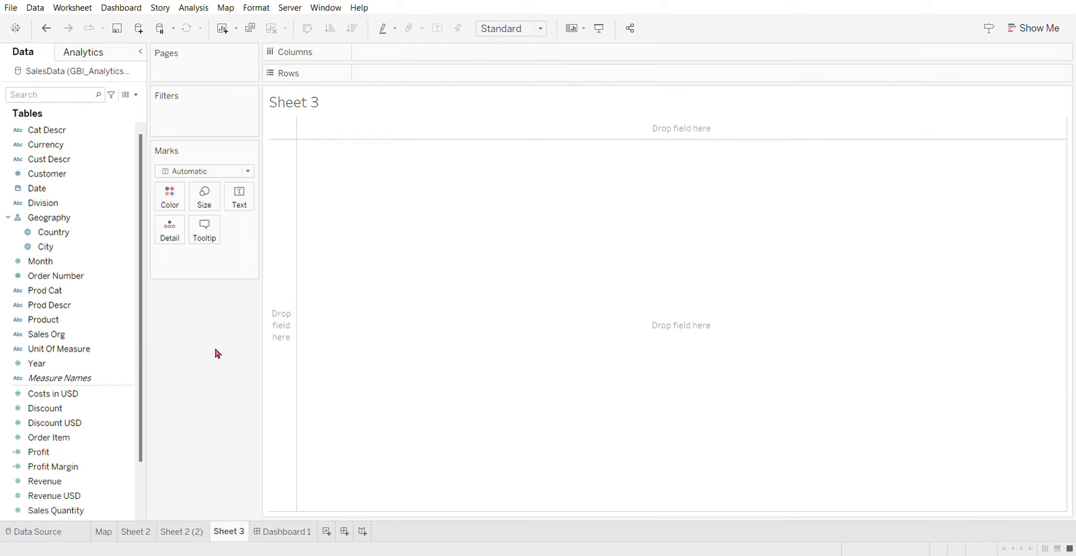
pyautogui.click(94, 291)
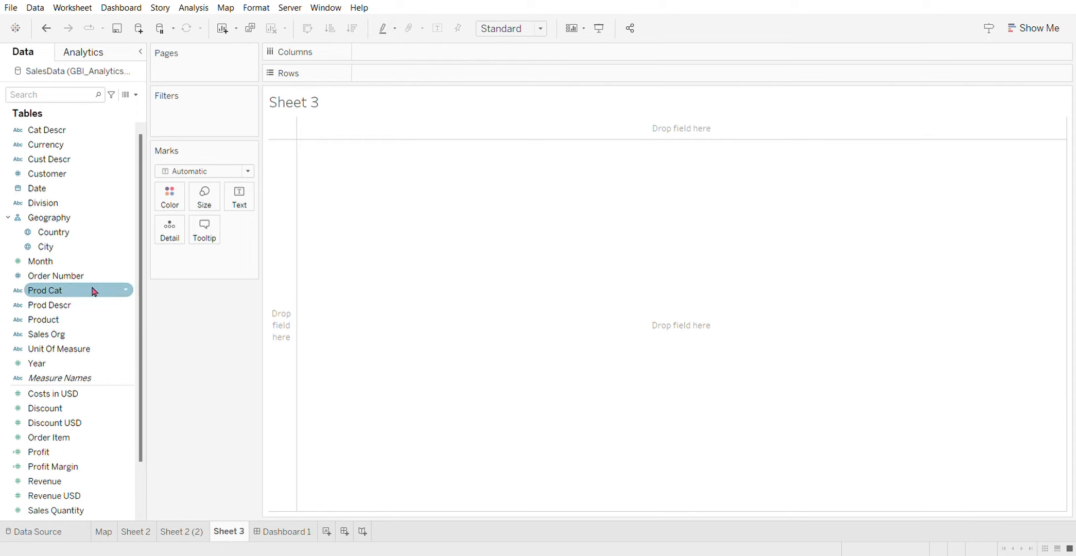
pyautogui.scroll(-2, 95, 292)
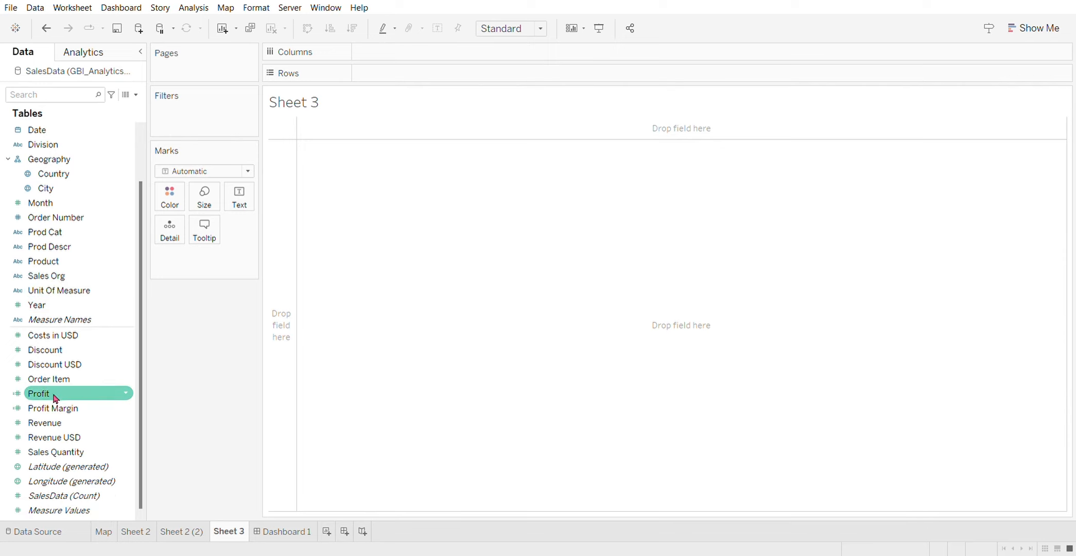
pyautogui.scroll(2, 56, 397)
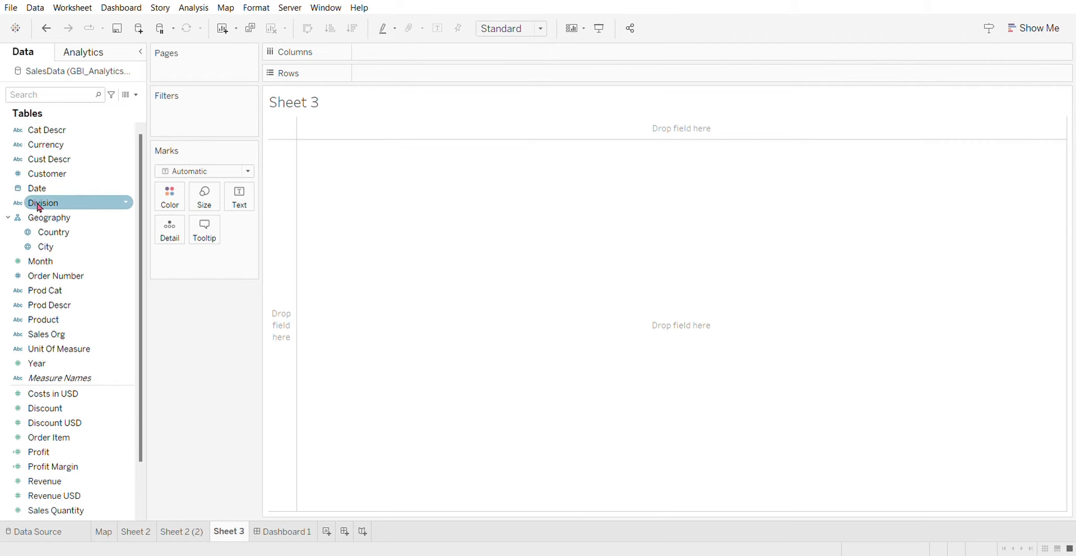
pyautogui.moveTo(39, 207); pyautogui.dragTo(389, 65)
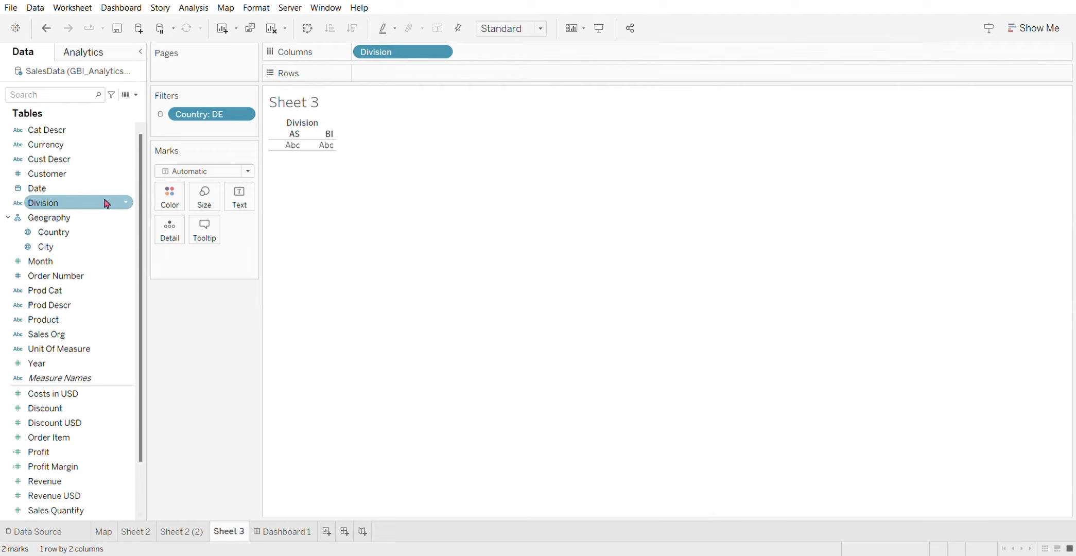
pyautogui.moveTo(66, 291); pyautogui.dragTo(234, 229)
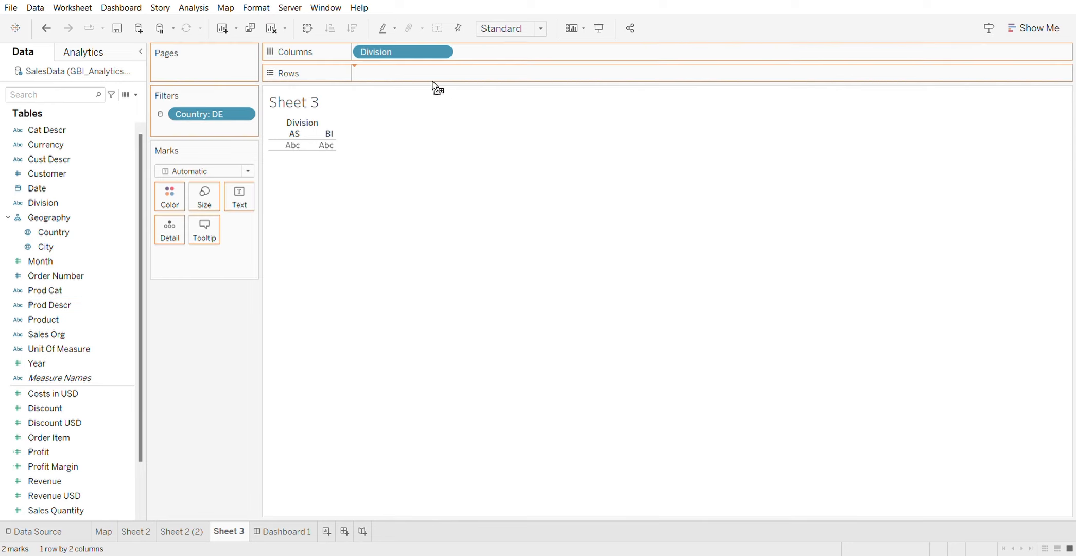
pyautogui.moveTo(438, 89); pyautogui.dragTo(435, 77)
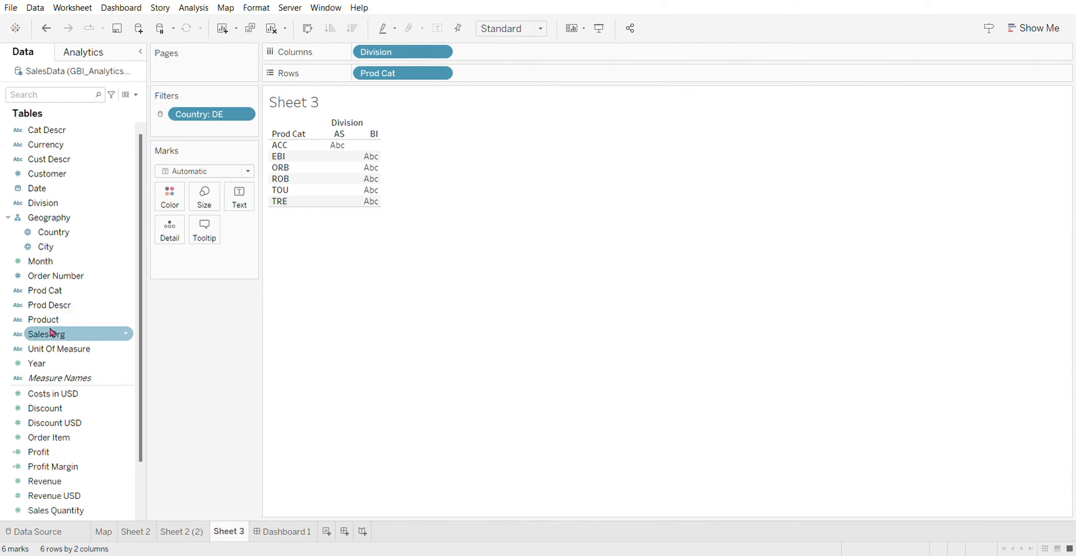
pyautogui.scroll(-2, 52, 333)
pyautogui.moveTo(49, 261); pyautogui.dragTo(536, 76)
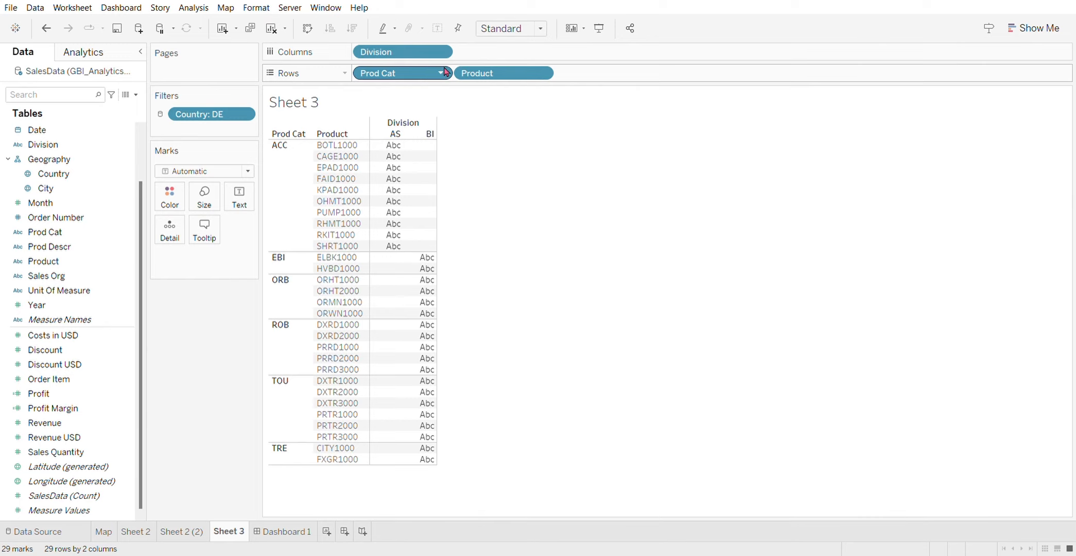
# Remove Division and Prod Cat from Sheet 3 and add Revenue USD to the columns.
pyautogui.moveTo(452, 55); pyautogui.dragTo(439, 184)
pyautogui.moveTo(440, 76); pyautogui.dragTo(423, 312)
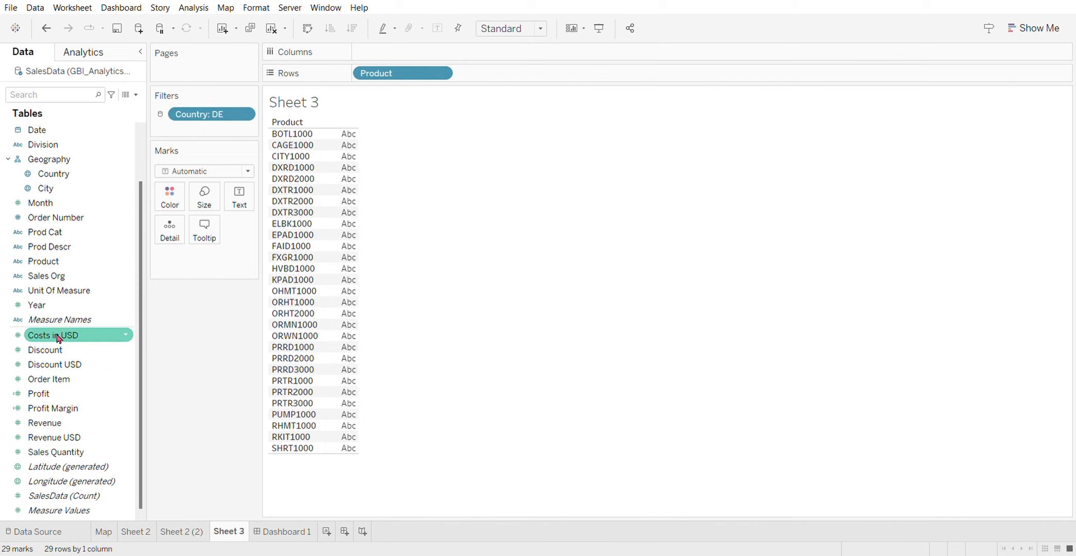
pyautogui.click(45, 444)
pyautogui.moveTo(45, 443); pyautogui.dragTo(395, 56)
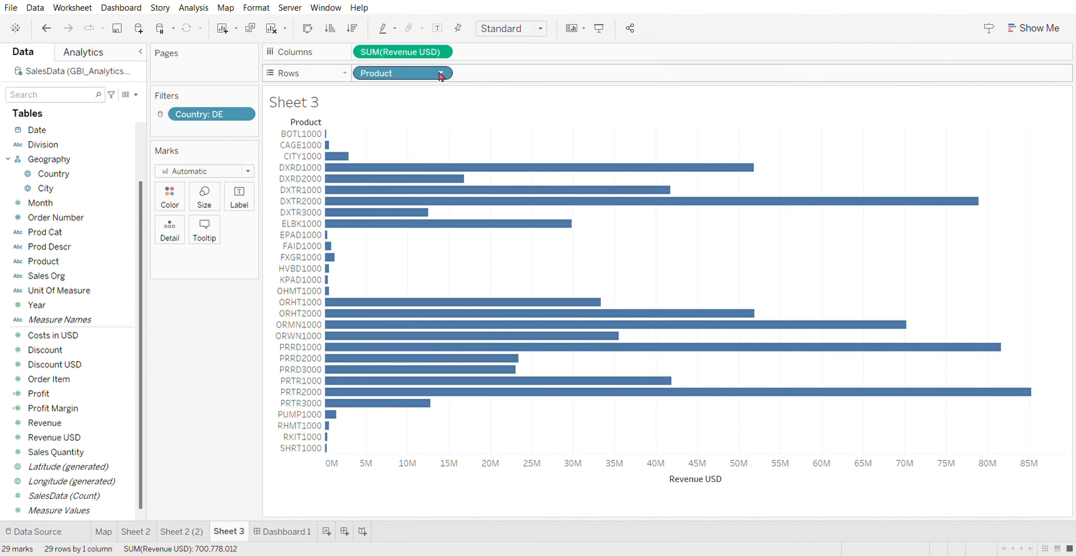
# Add Profit to Sheet 3's rows and take Product out of the rows.
pyautogui.moveTo(406, 78); pyautogui.dragTo(237, 218)
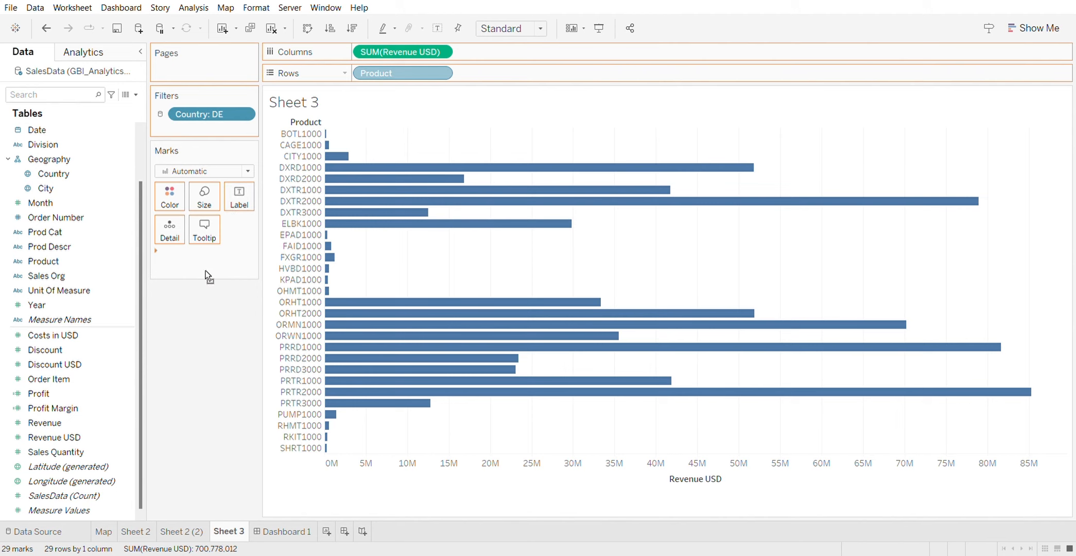
pyautogui.moveTo(205, 271); pyautogui.dragTo(434, 77)
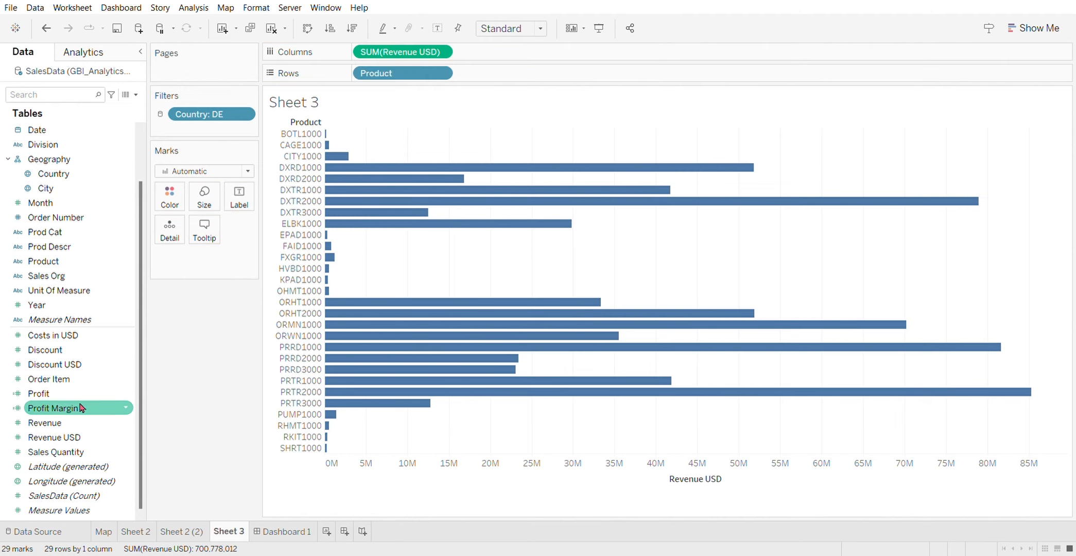
pyautogui.moveTo(81, 408); pyautogui.dragTo(505, 78)
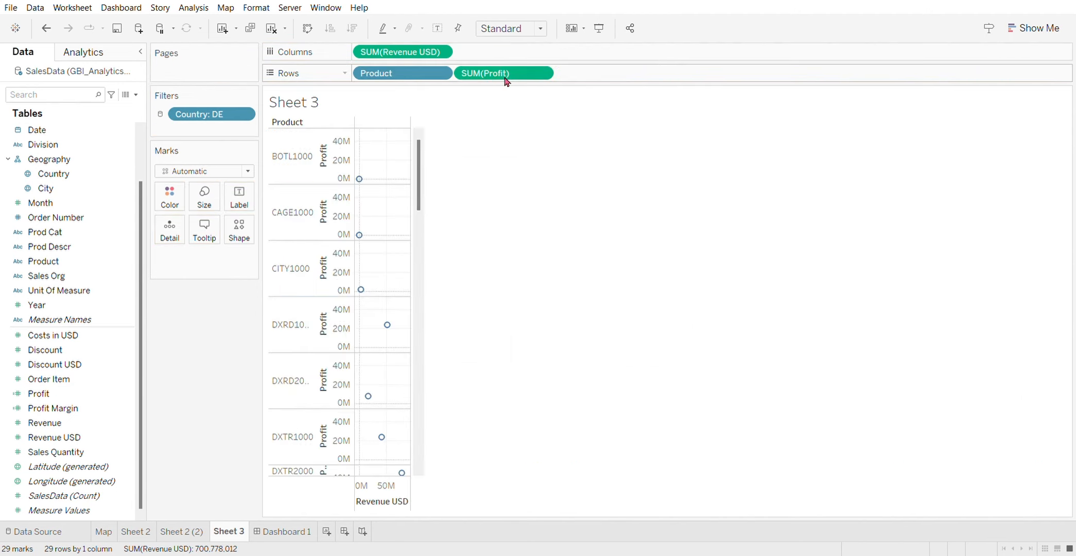
pyautogui.click(136, 532)
pyautogui.click(227, 532)
pyautogui.moveTo(452, 79); pyautogui.dragTo(179, 265)
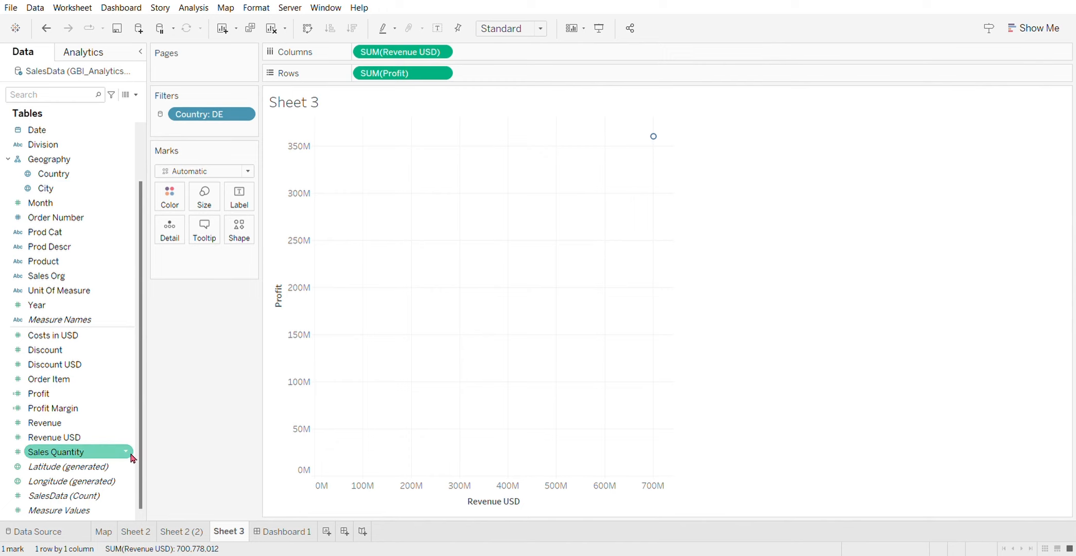
# Compare the unsplit scatter plot on Sheet 3 with the city scatter plot on Sheet 2 (2).
pyautogui.click(127, 533)
pyautogui.click(180, 532)
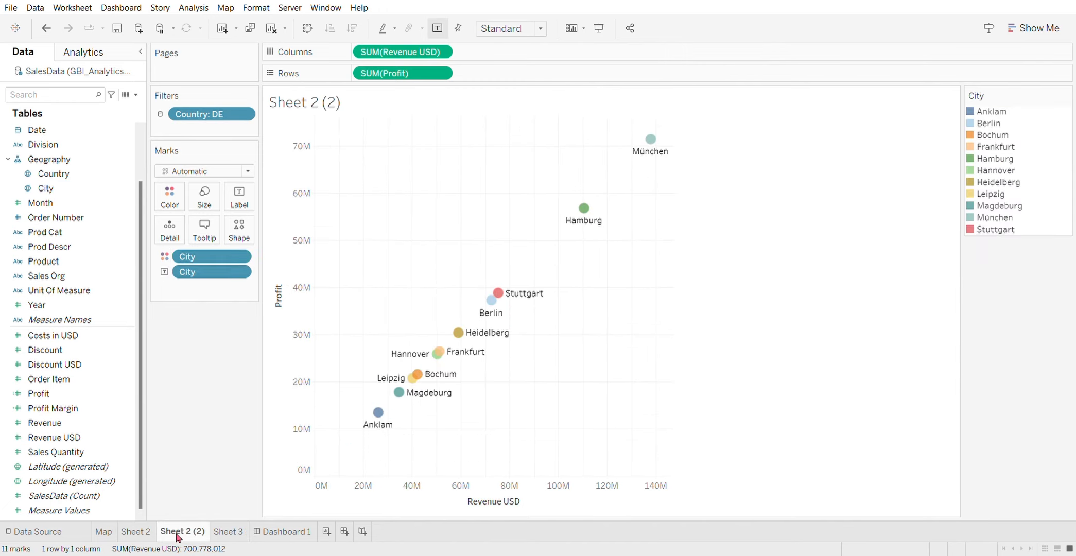
pyautogui.click(221, 535)
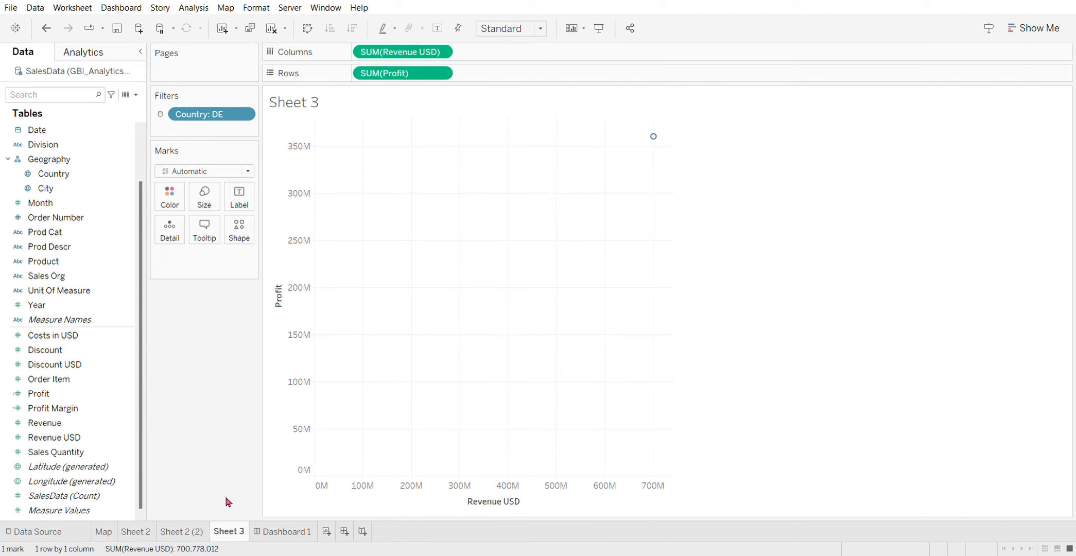
pyautogui.click(183, 532)
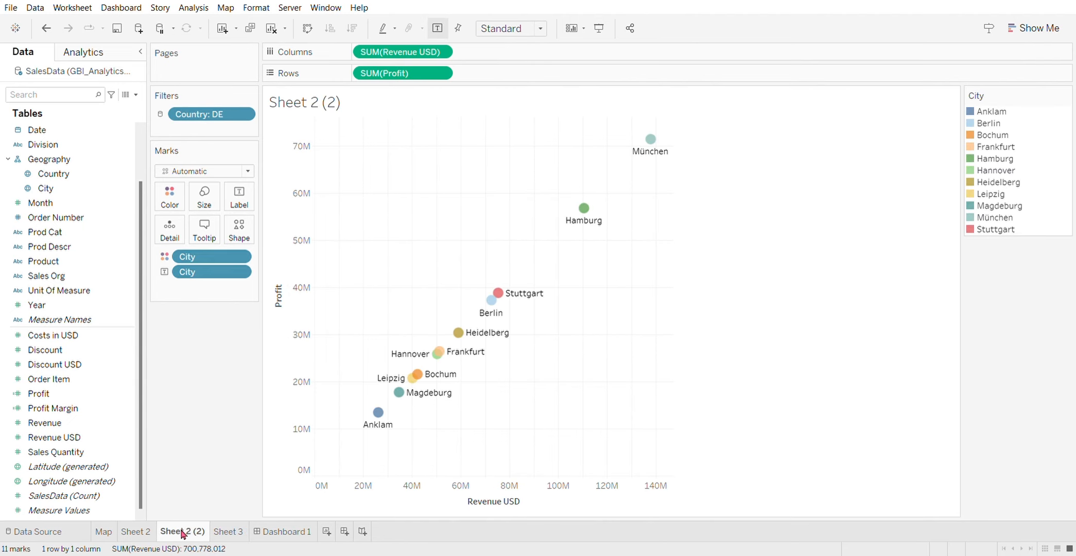
pyautogui.click(91, 427)
# Inspect the München, Stuttgart, Heidelberg and Bochum marks on Dashboard 1's map, then clear the selection.
pyautogui.click(286, 532)
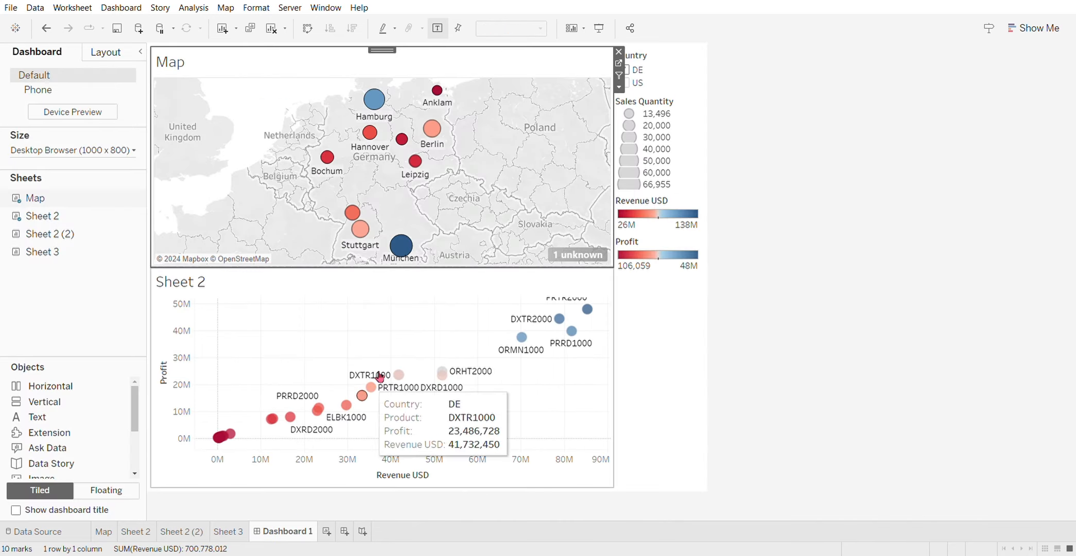
pyautogui.click(405, 247)
pyautogui.moveTo(363, 235)
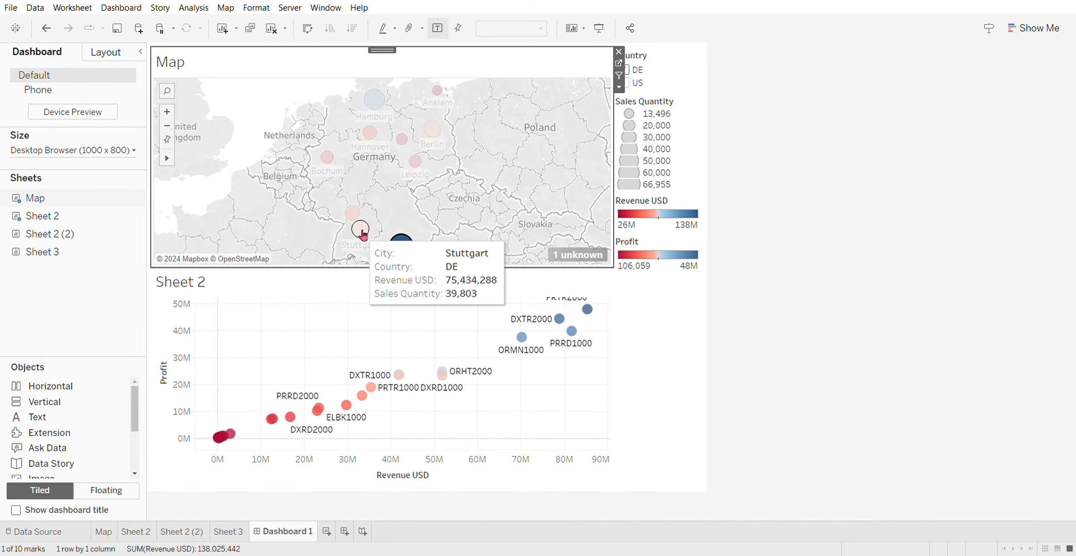
pyautogui.click(361, 233)
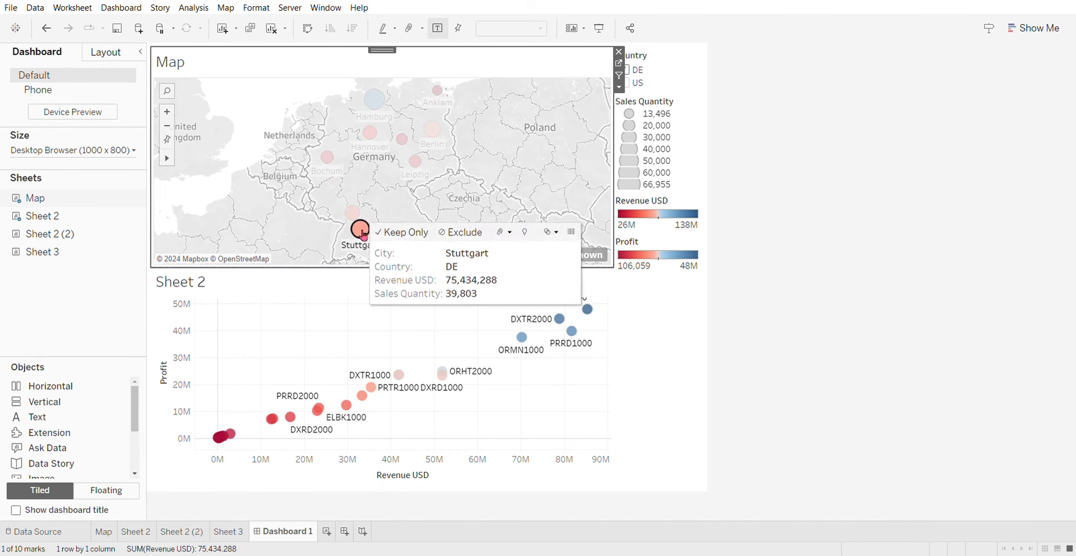
pyautogui.click(362, 232)
pyautogui.click(357, 213)
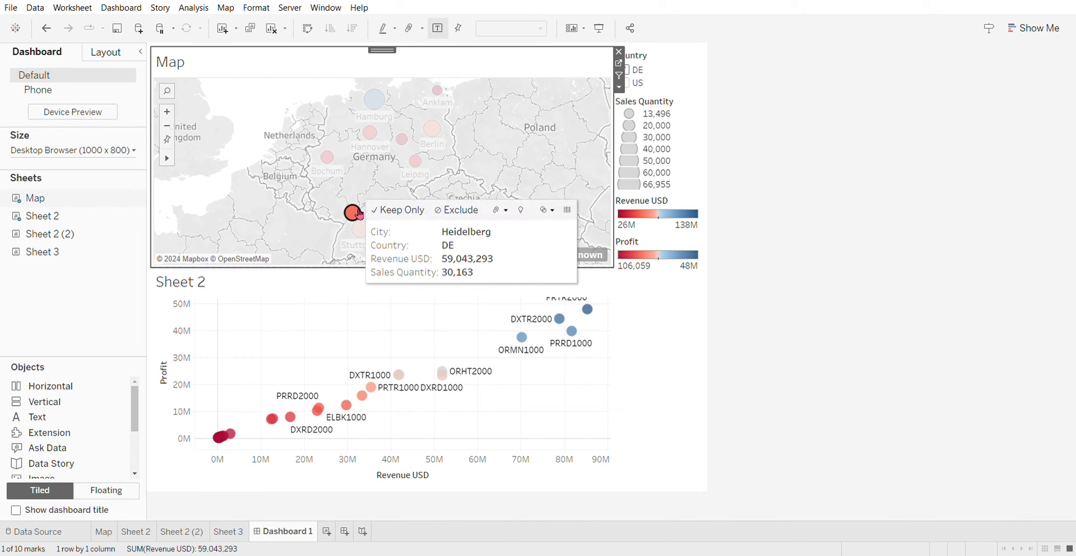
pyautogui.click(357, 213)
pyautogui.click(328, 159)
pyautogui.click(295, 225)
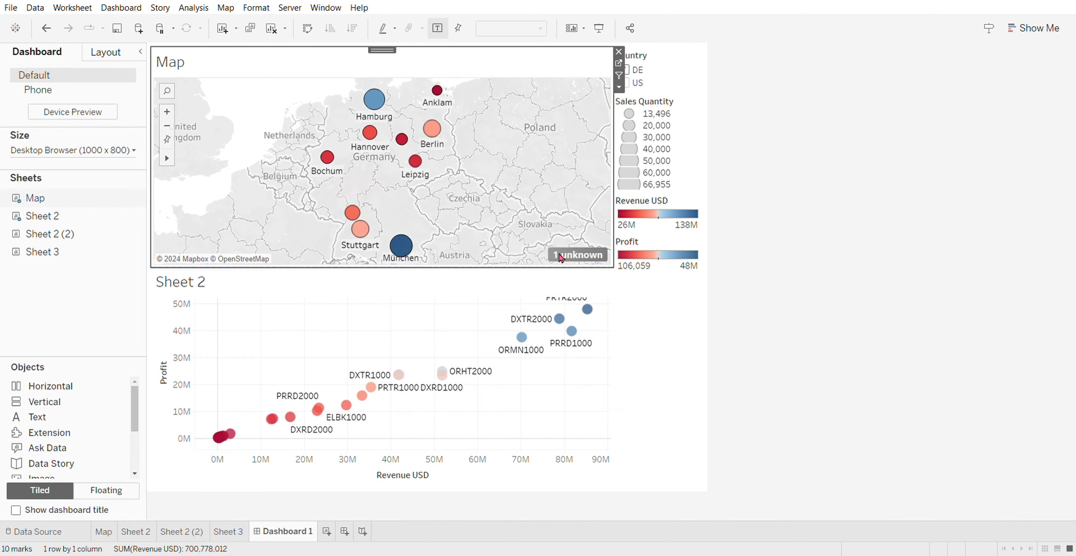
# Filter the unknown location out of the Map sheet's data and return to Dashboard 1 with the map deselected.
pyautogui.click(104, 535)
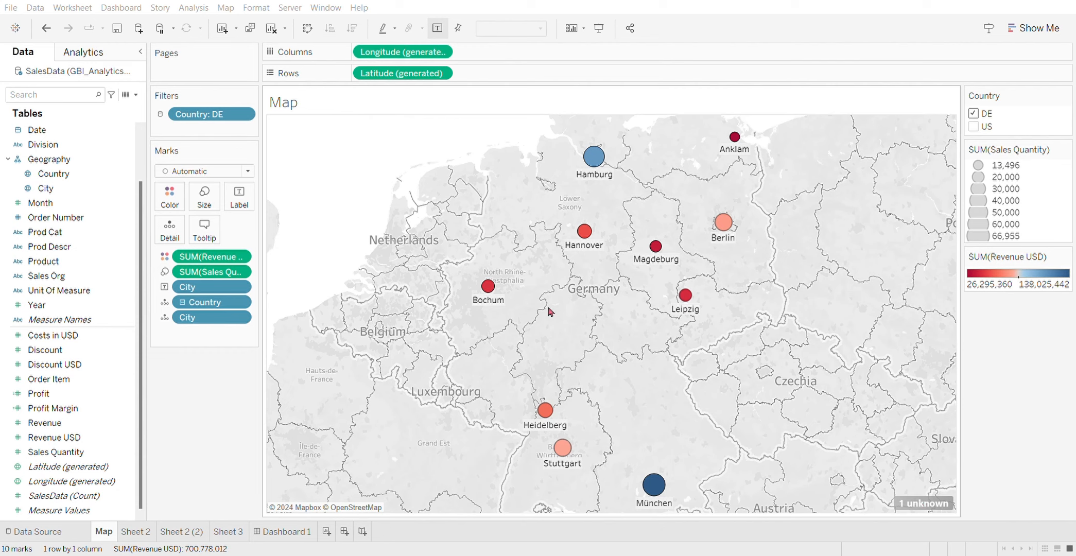
pyautogui.click(517, 288)
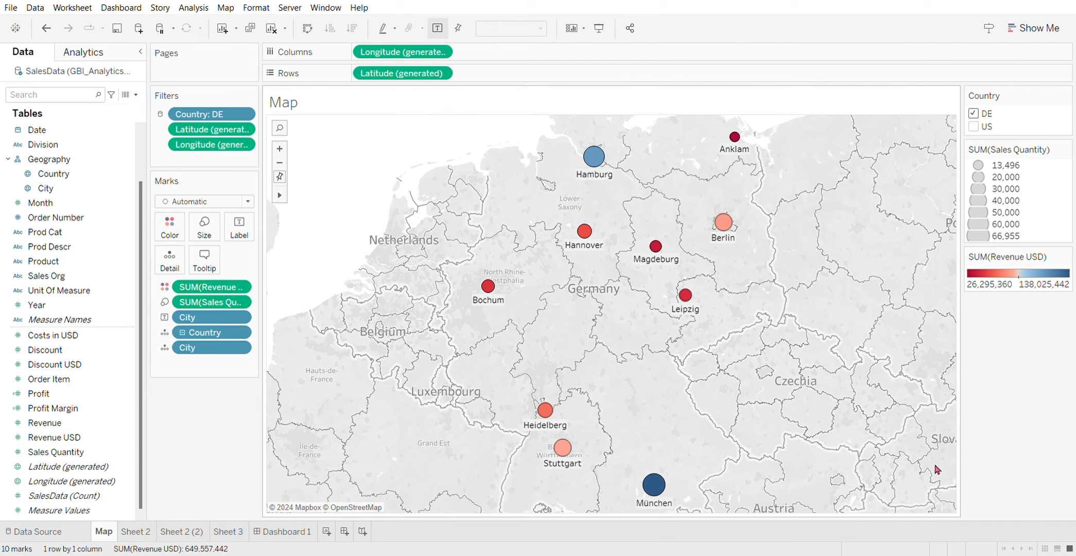
pyautogui.click(278, 531)
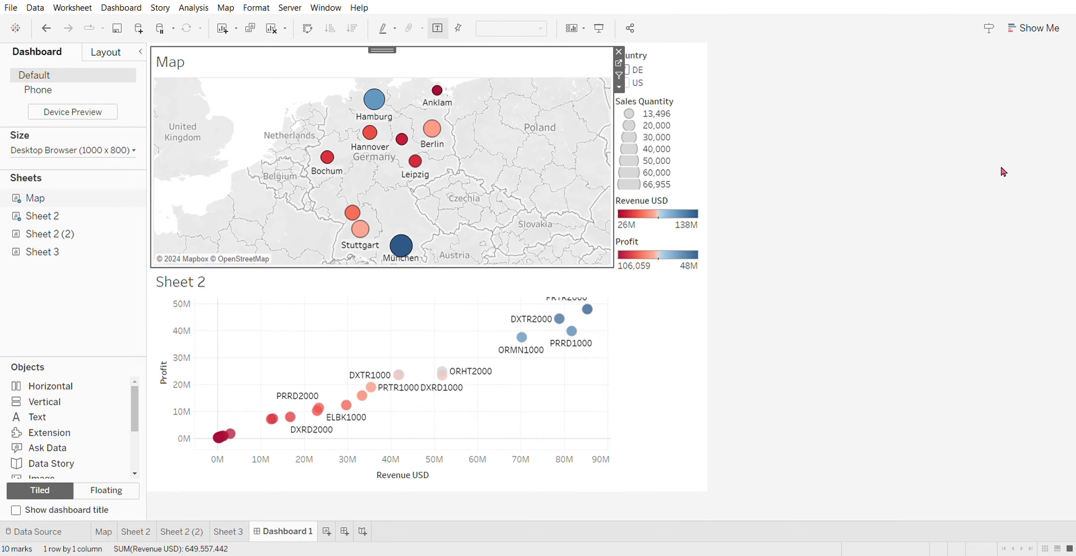
pyautogui.click(1011, 63)
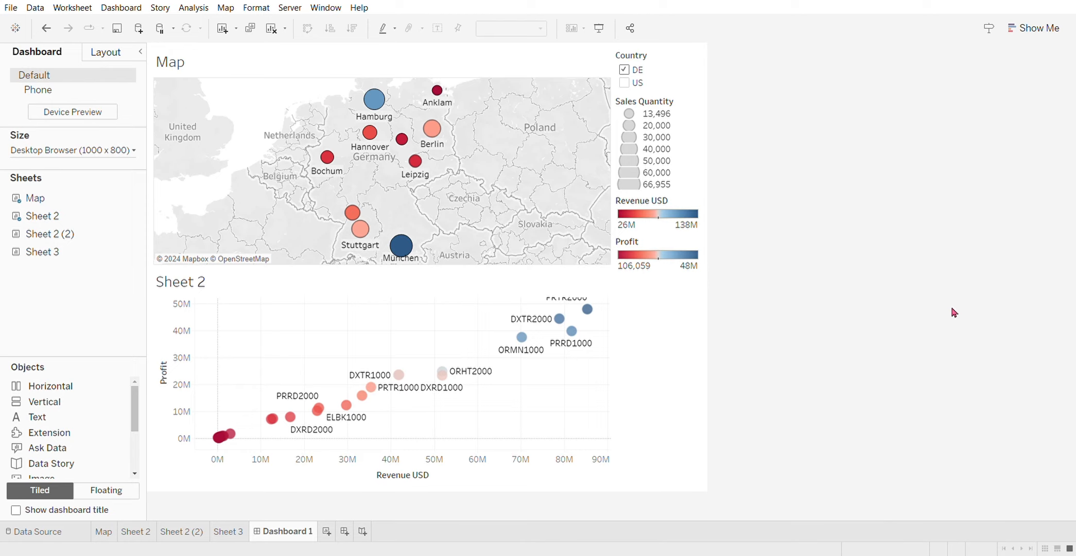